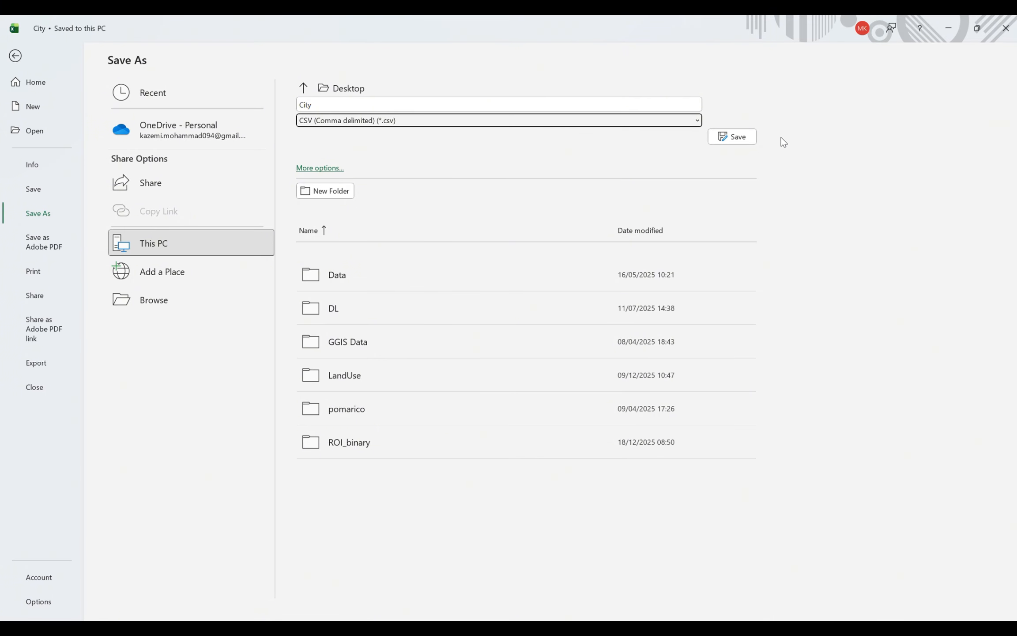
Step: Save the City coordinates table as a CSV on the Desktop and minimize Excel
click(746, 142)
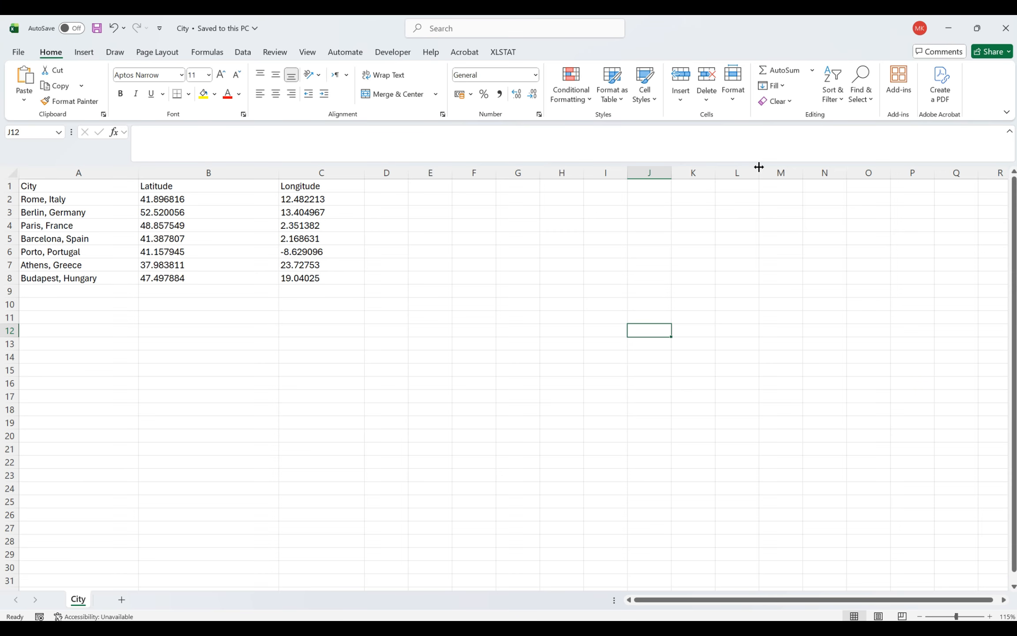
click(948, 23)
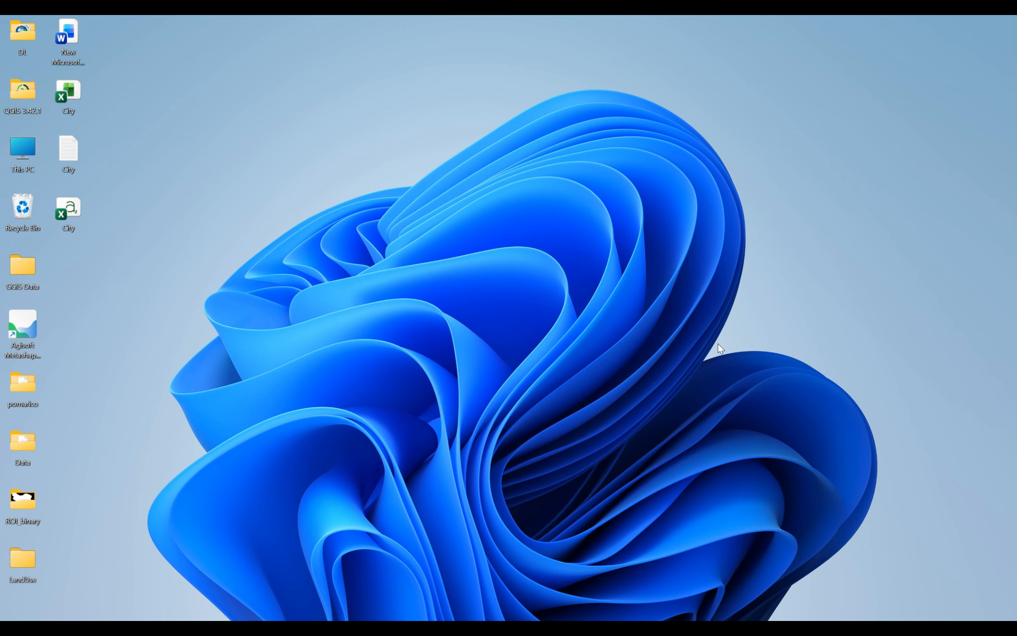
Step: Restore the empty QGIS project and show the Layer menu's Add Layer options
click(744, 619)
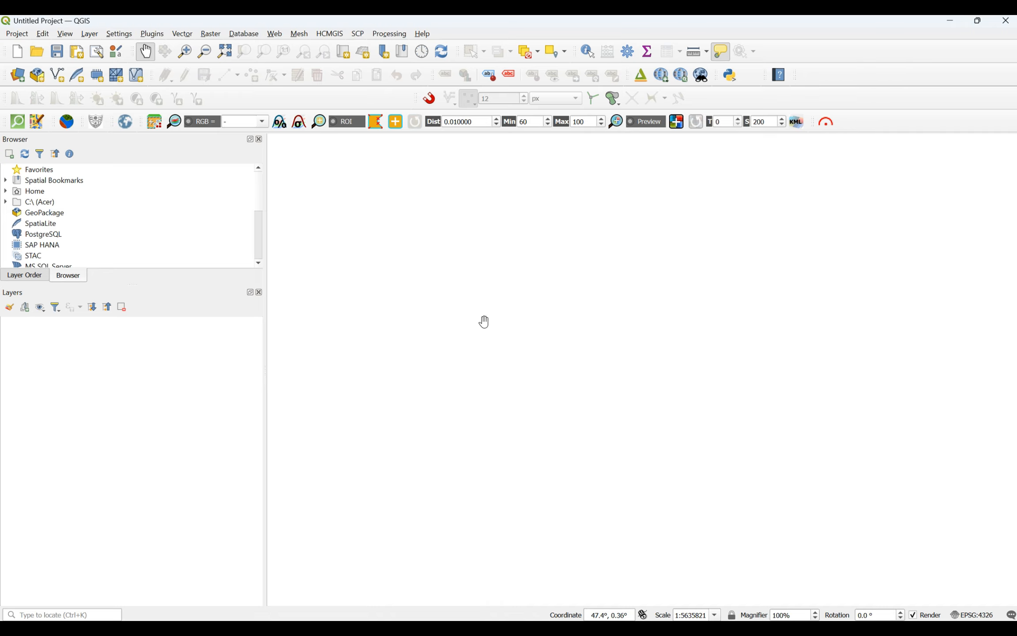
click(88, 34)
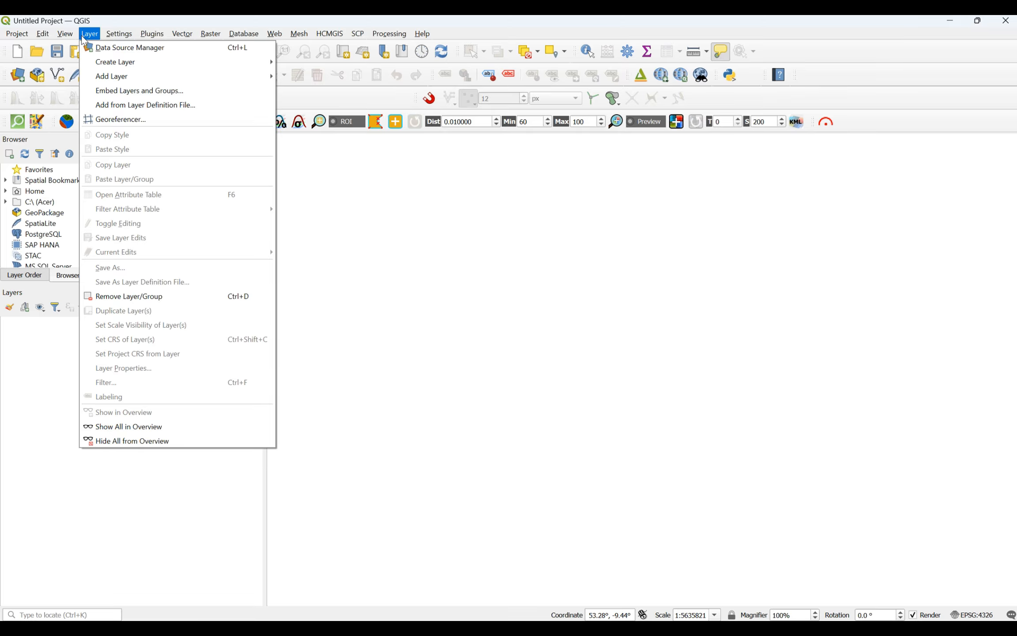
mouse_move(90, 80)
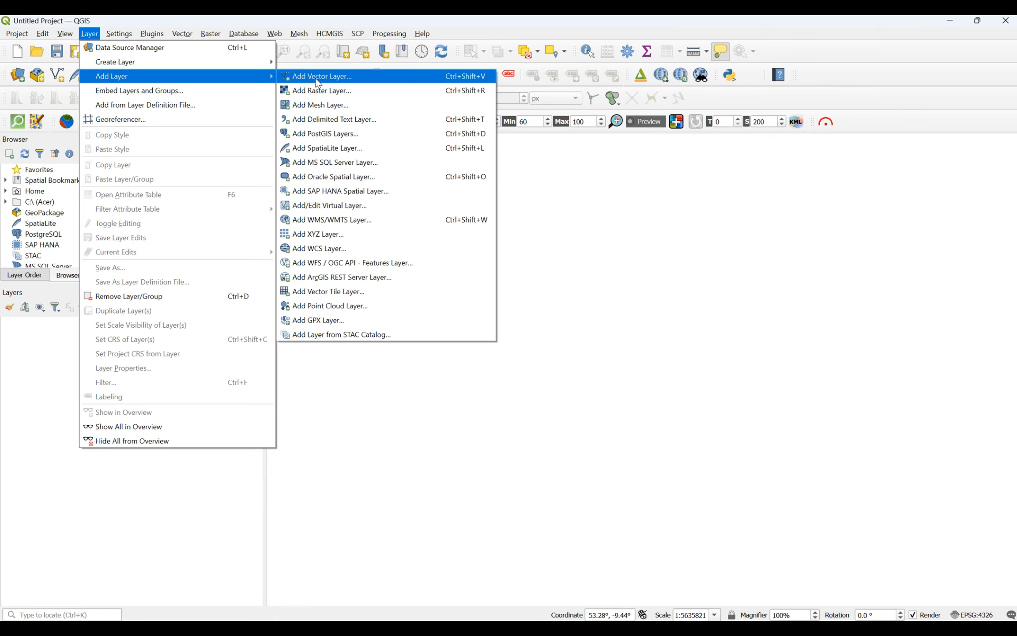
Step: Start a delimited text layer and load City.csv from the Desktop as its source
click(322, 120)
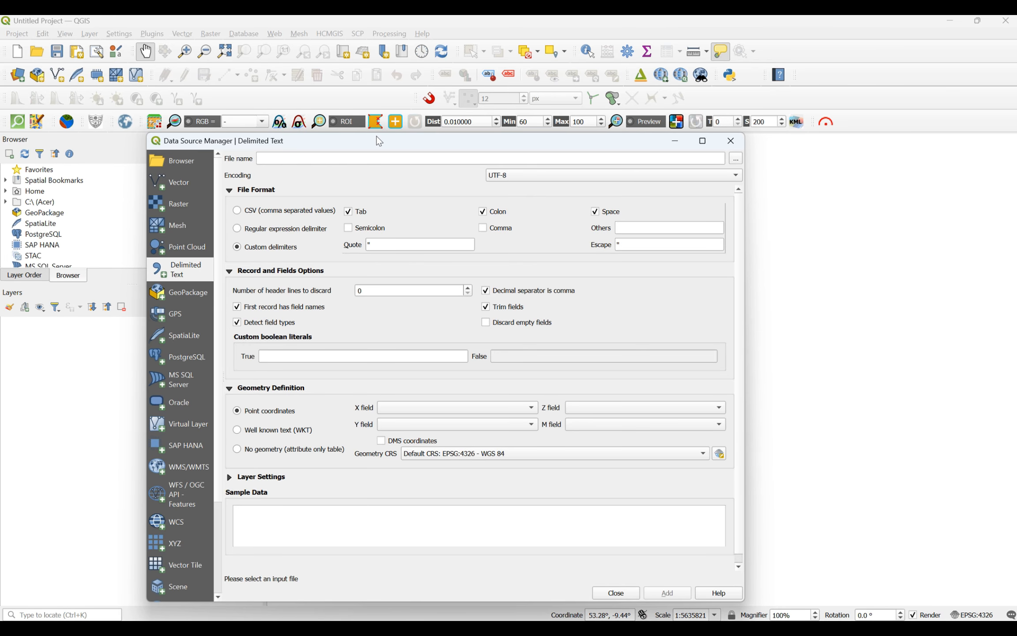
drag(378, 141, 394, 112)
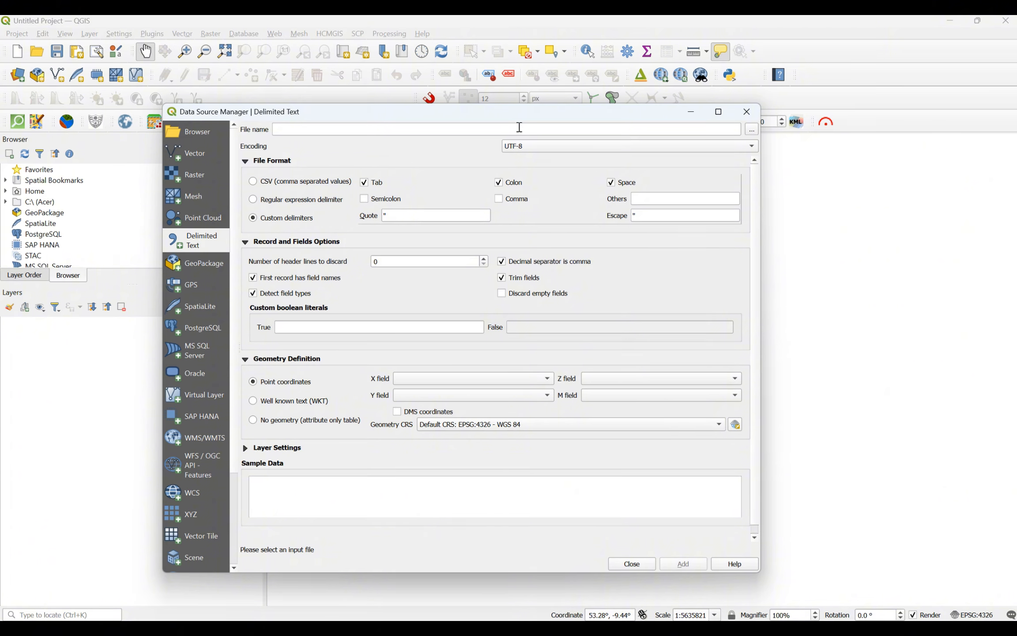
click(751, 130)
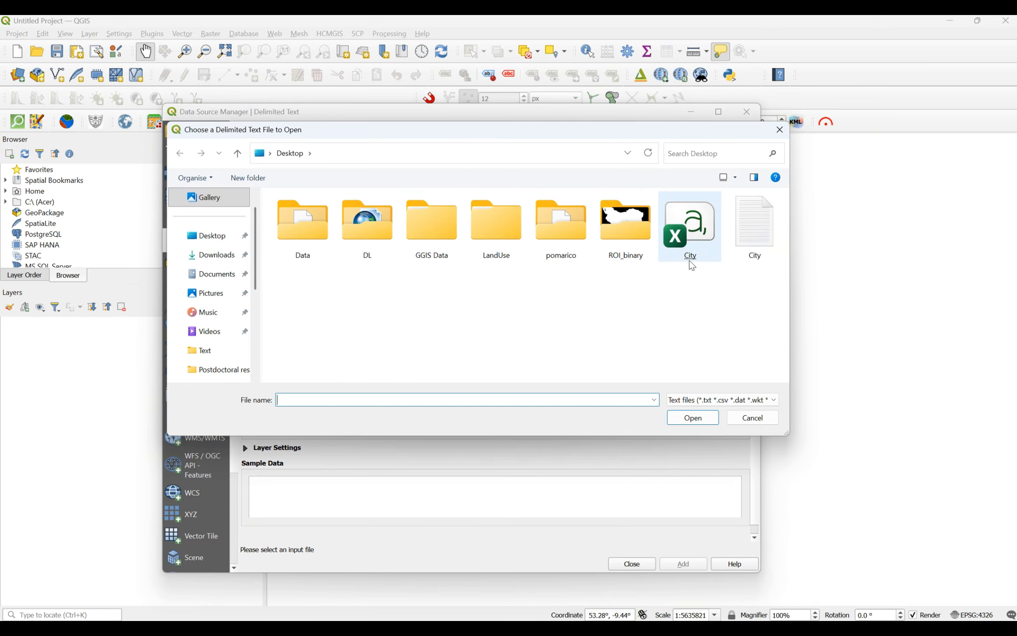
double_click(700, 256)
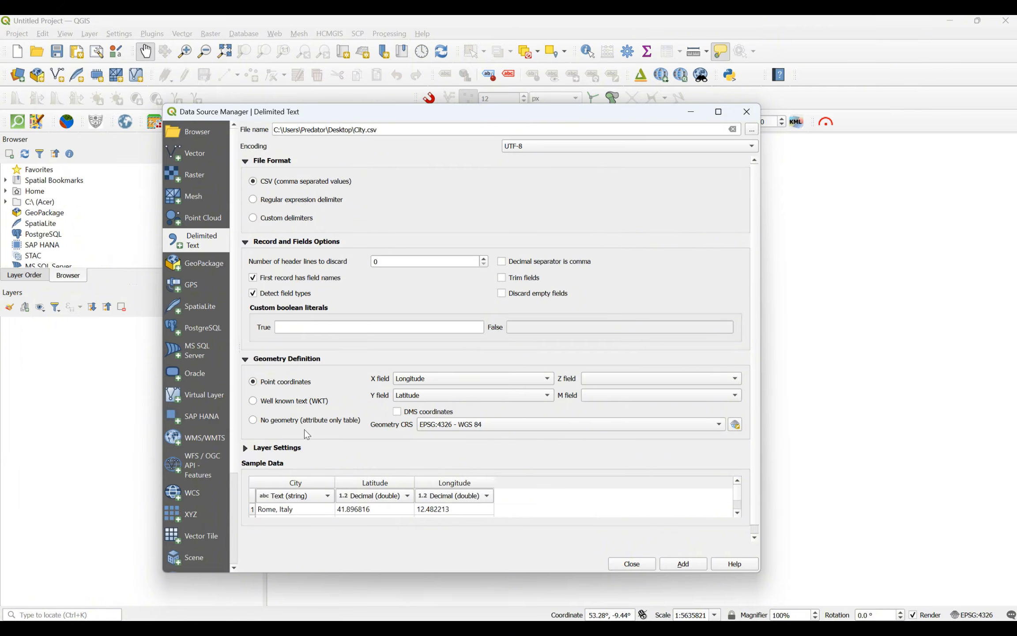
click(484, 258)
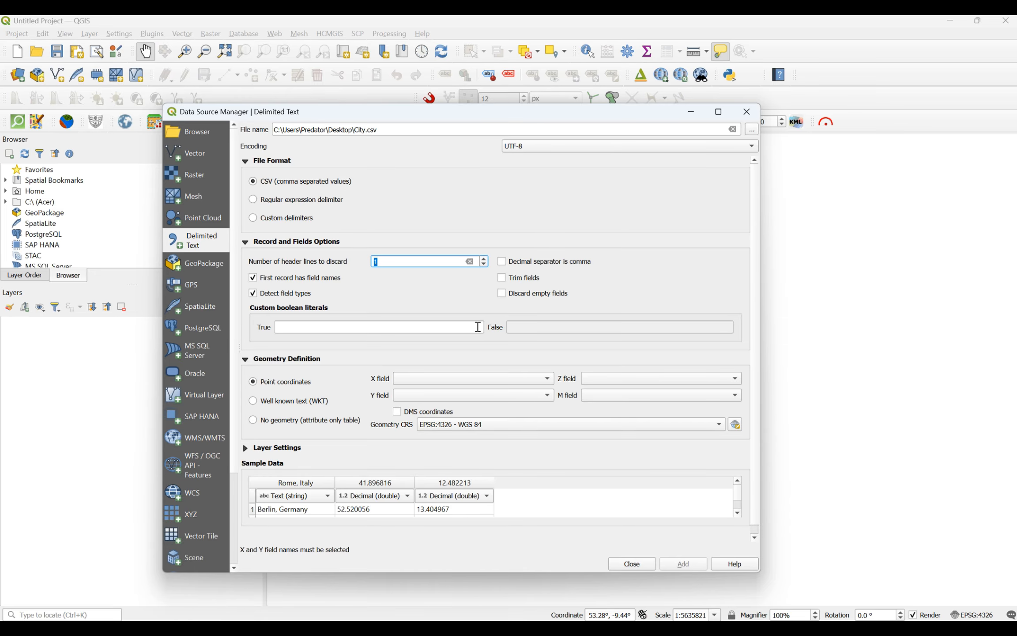
click(484, 264)
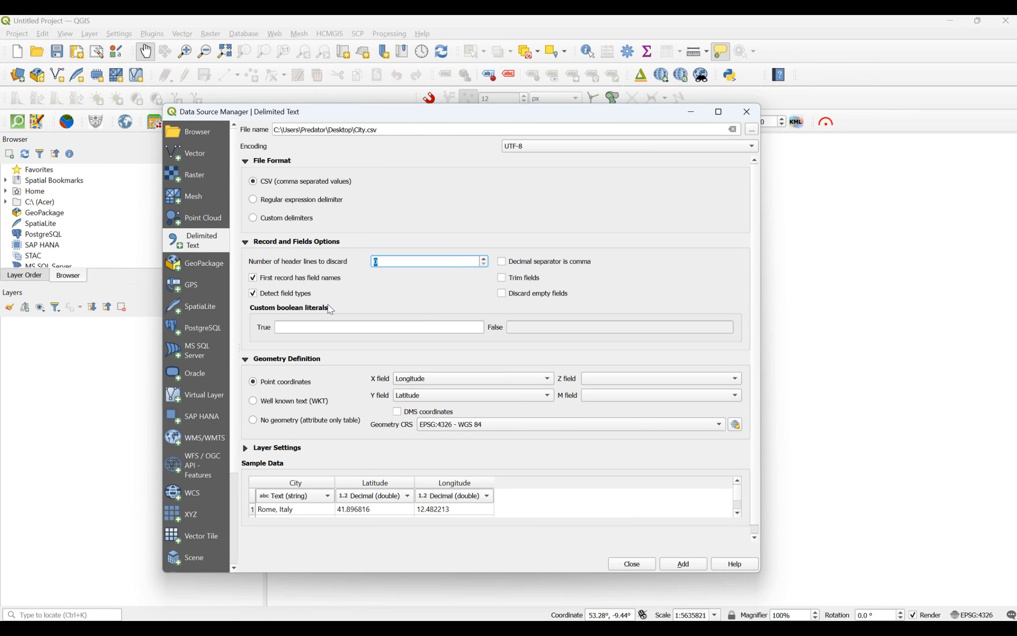
click(389, 289)
click(253, 278)
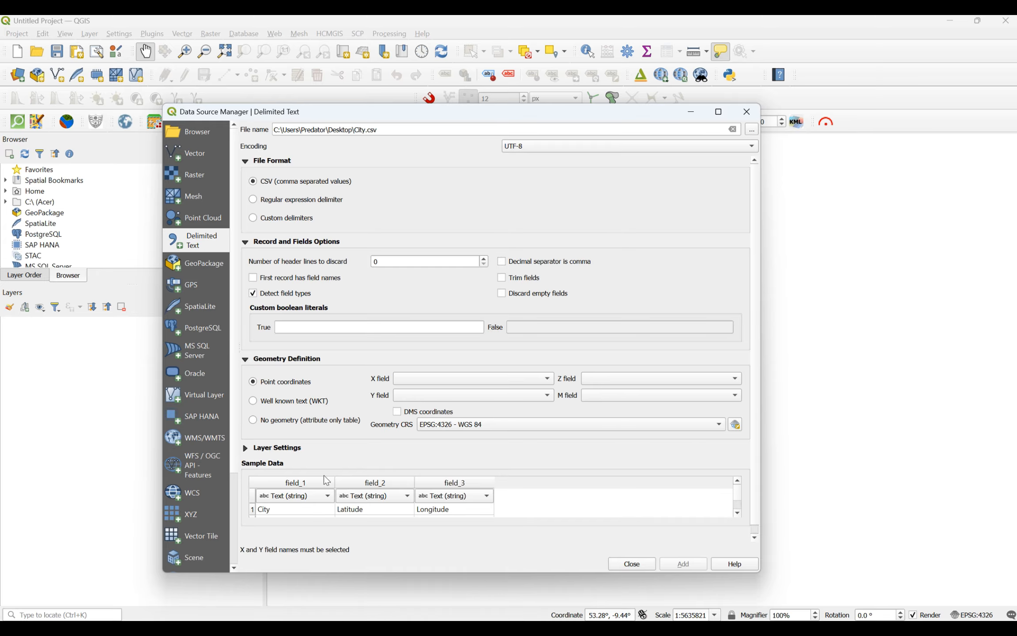
click(254, 279)
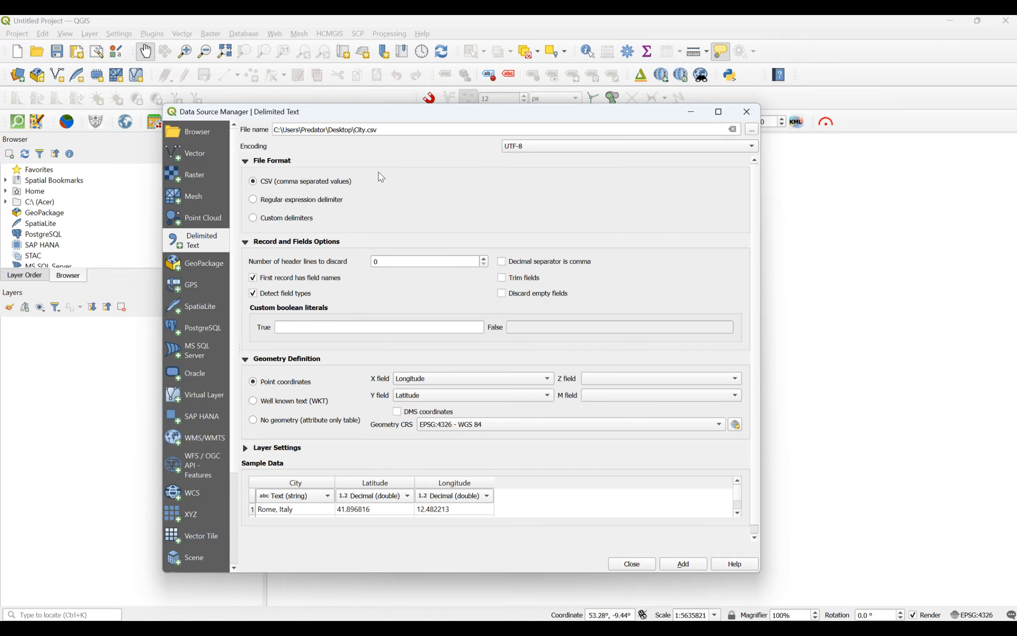
Step: Set the City.csv geometry CRS to default EPSG:4326 - WGS 84, leaving the full CRS picker unchanged
drag(410, 116, 413, 88)
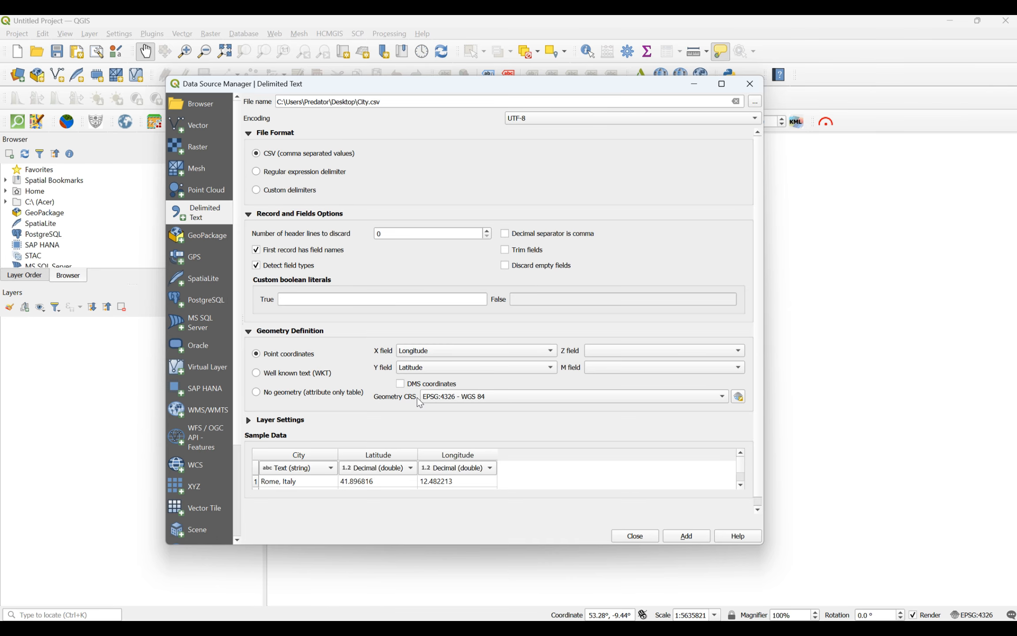
click(723, 400)
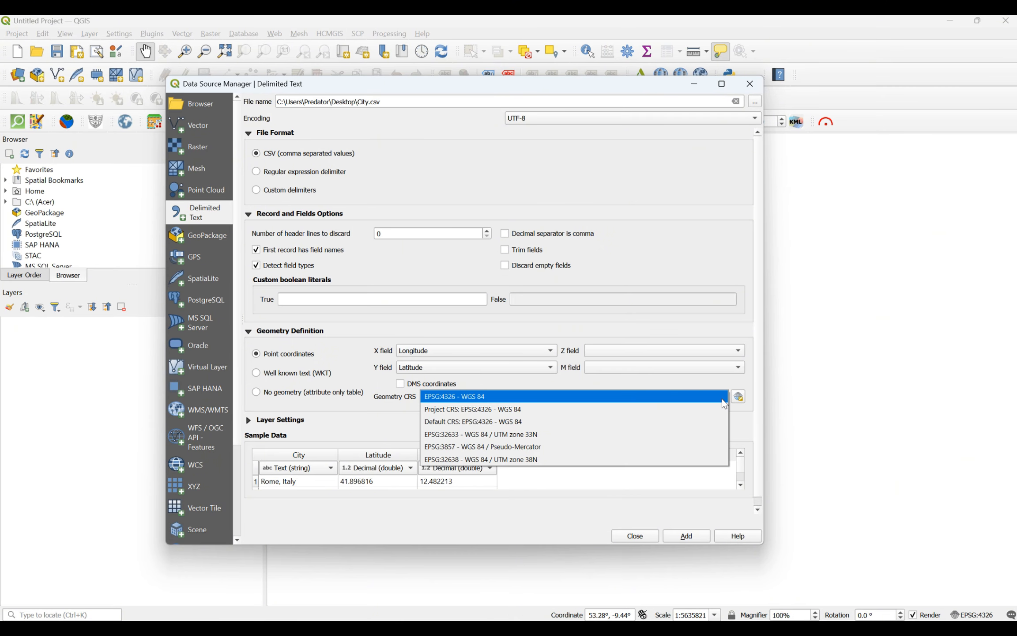
click(436, 421)
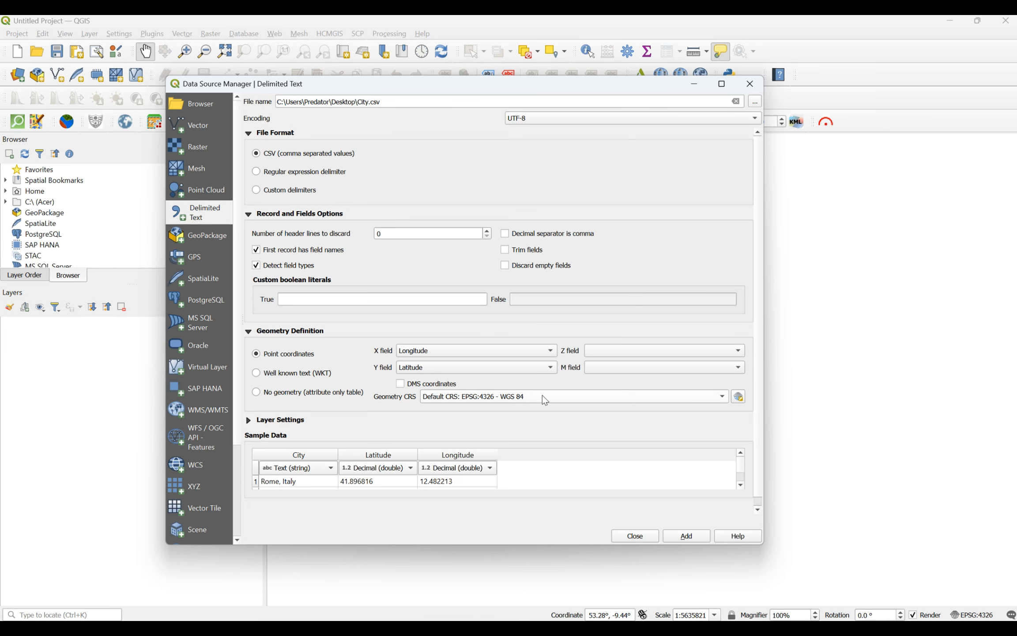
click(737, 398)
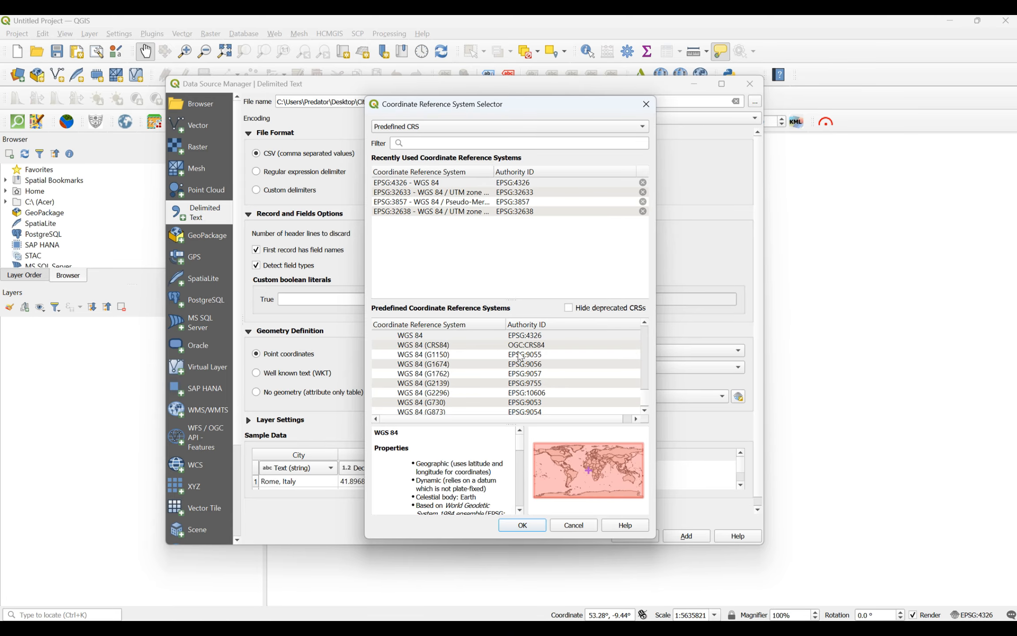
scroll(516, 384, down, 7)
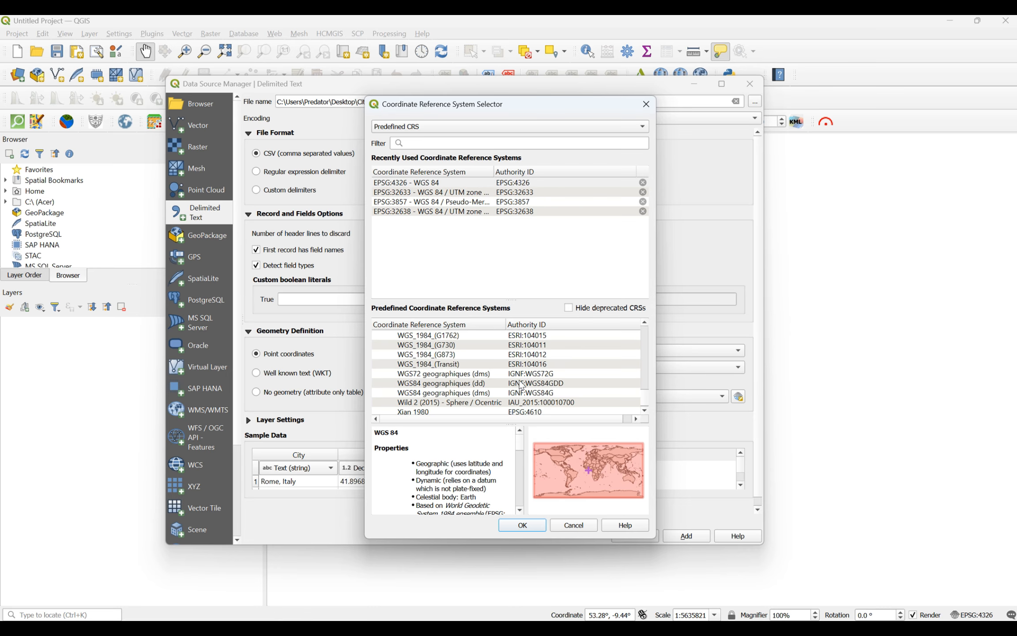
scroll(516, 374, up, 7)
scroll(524, 373, up, 5)
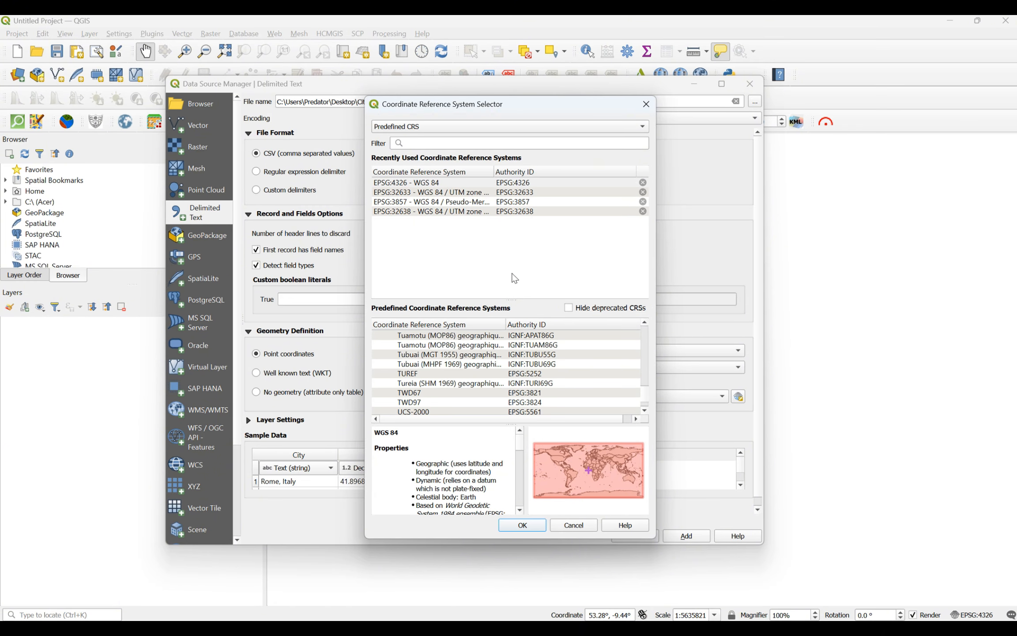
click(646, 105)
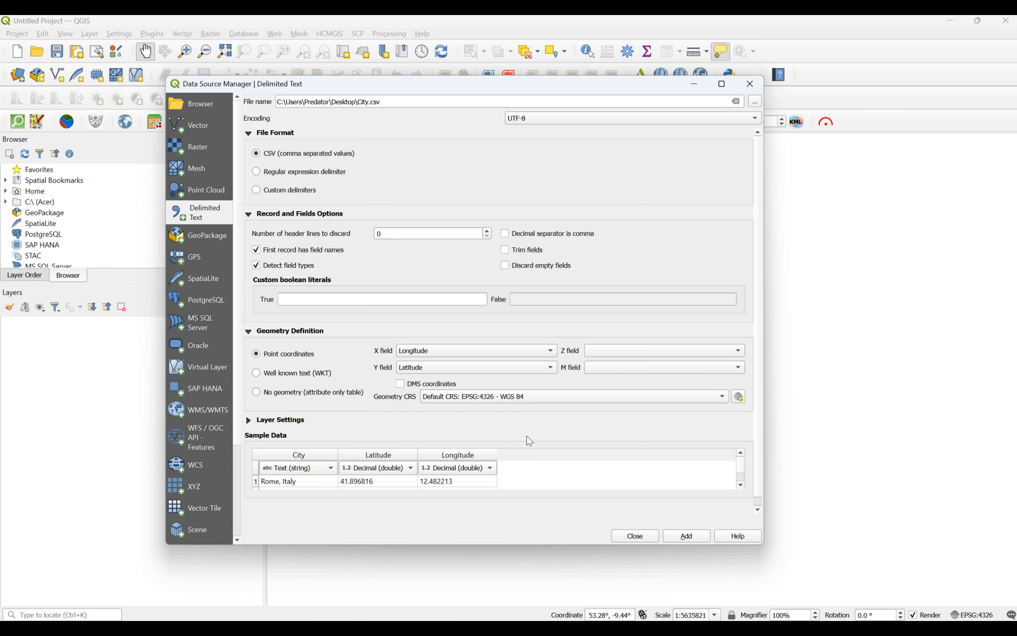
Step: Add the City points as a layer and close the Data Source Manager
click(686, 536)
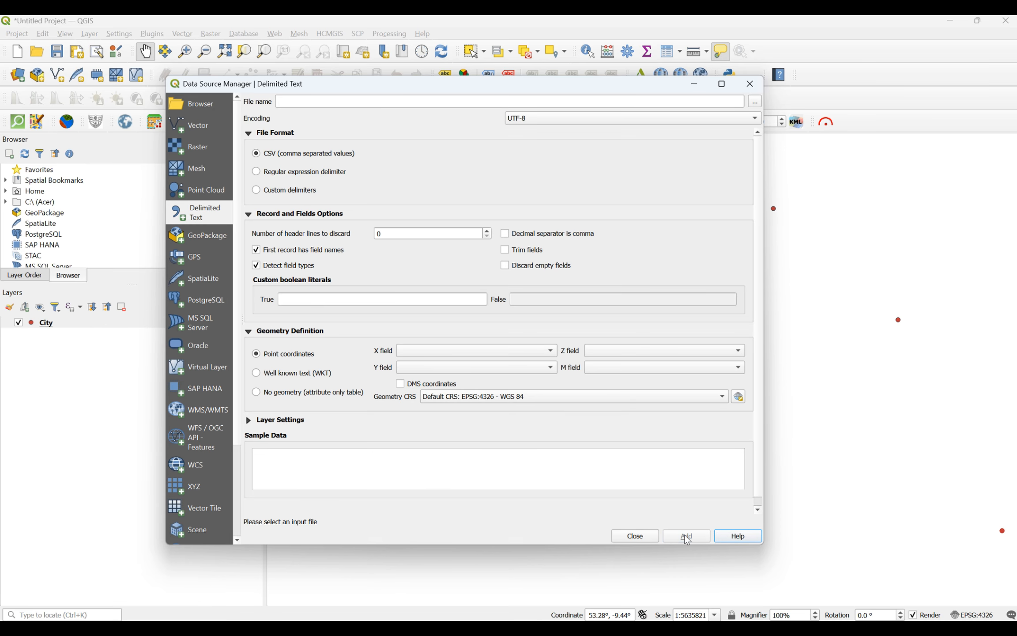
click(619, 536)
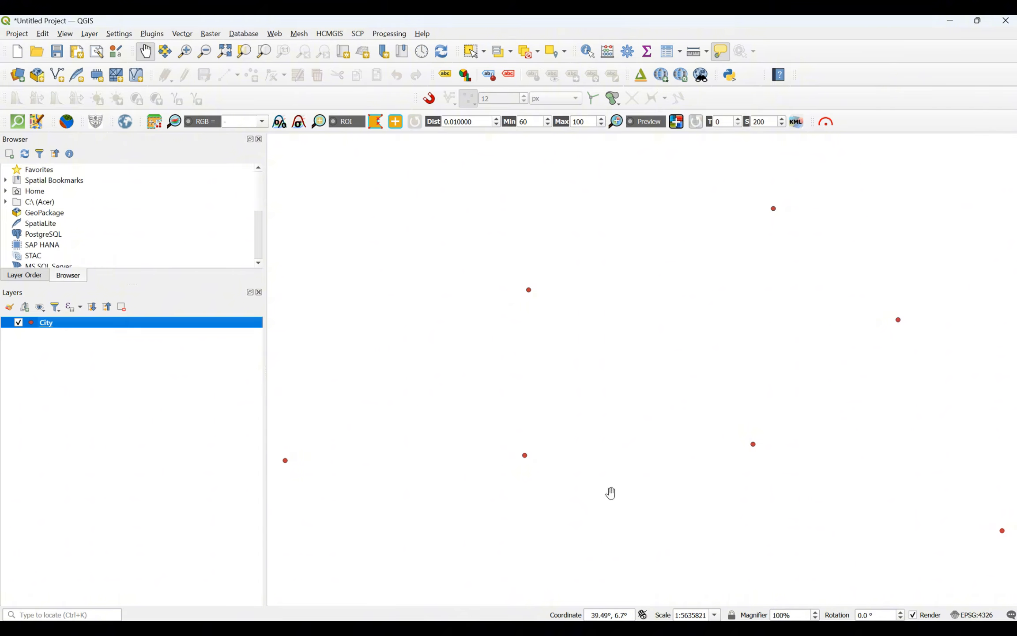
scroll(646, 313, down, 2)
scroll(646, 314, up, 1)
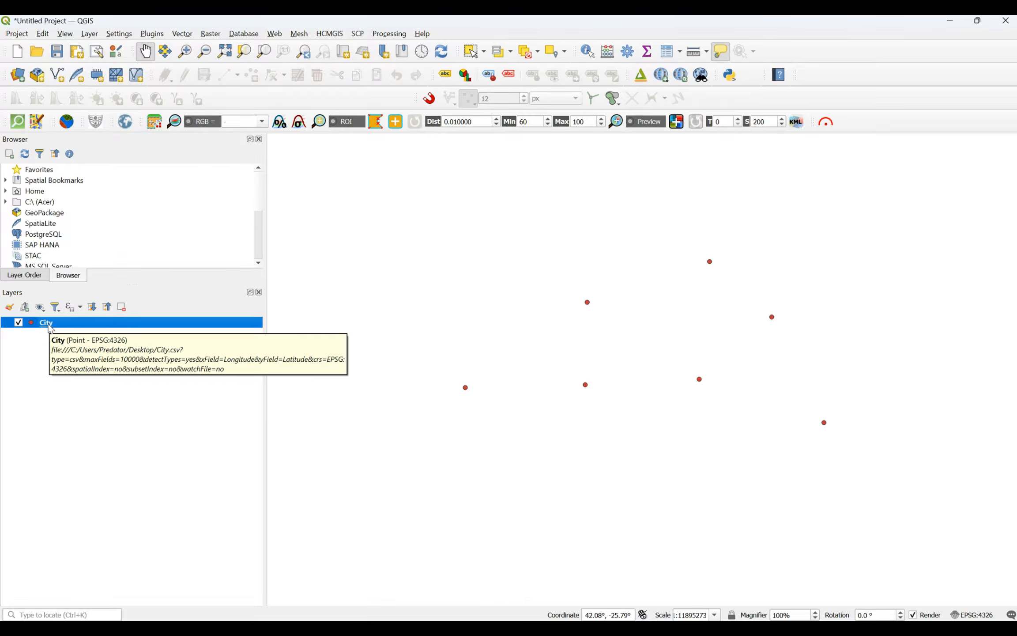
Step: Review the City layer's Information page showing its source, 7 features and WGS 84
right_click(48, 325)
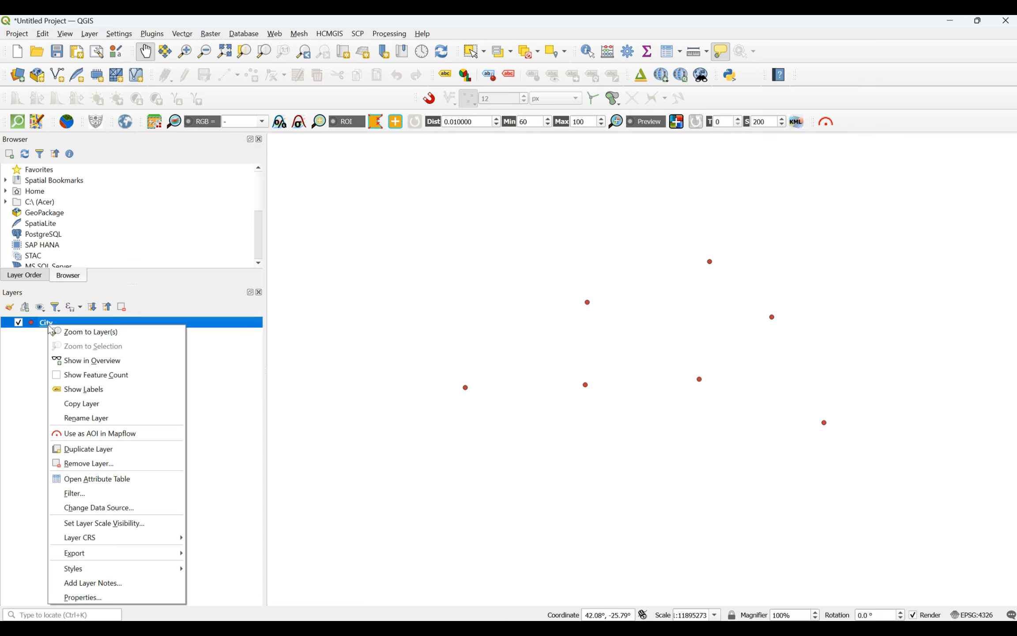
click(84, 597)
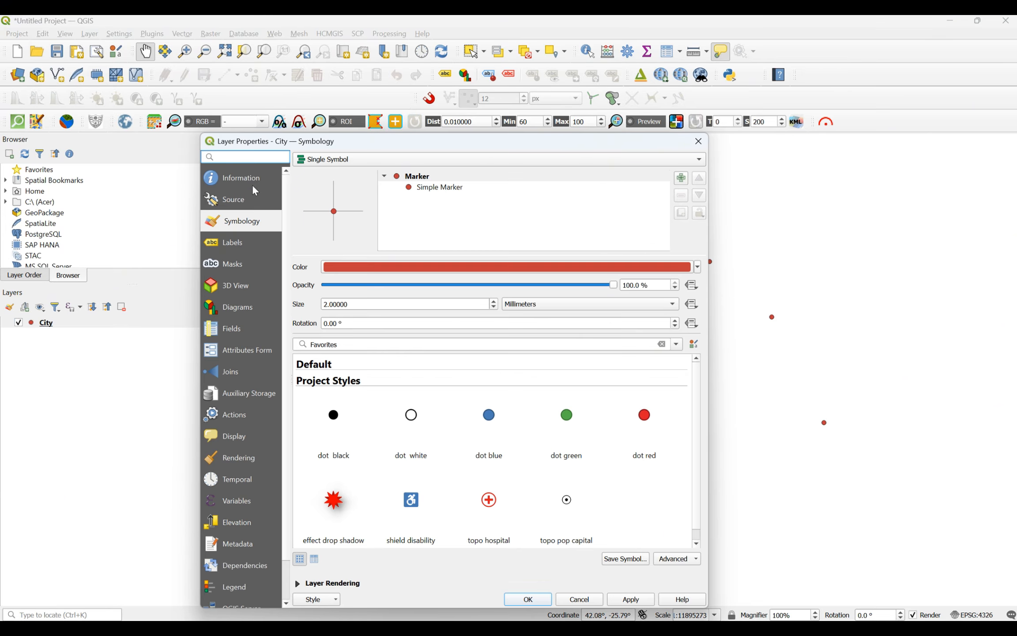
click(254, 183)
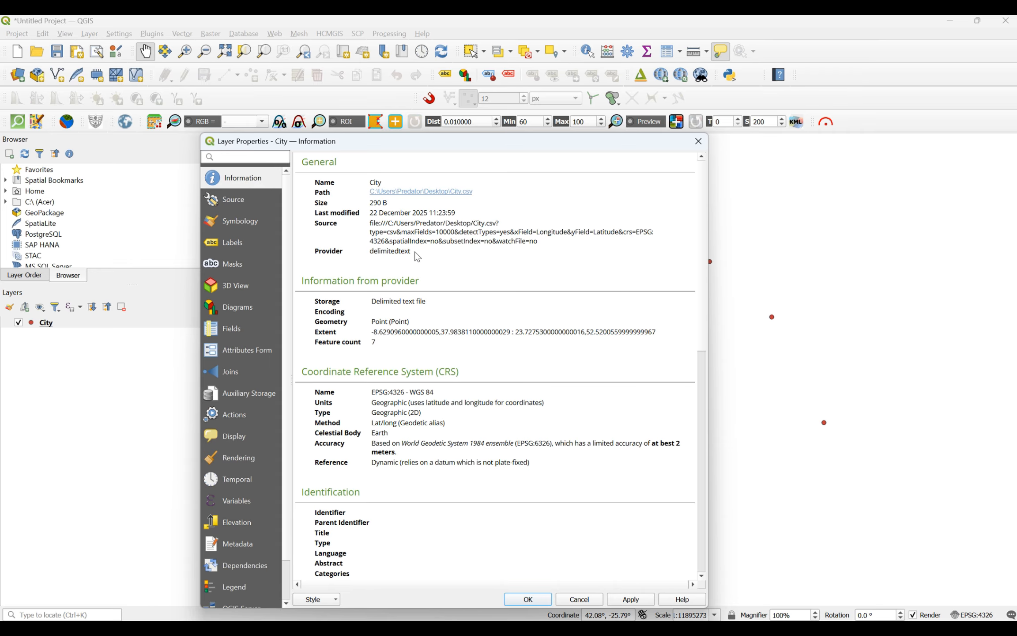
drag(414, 253, 372, 263)
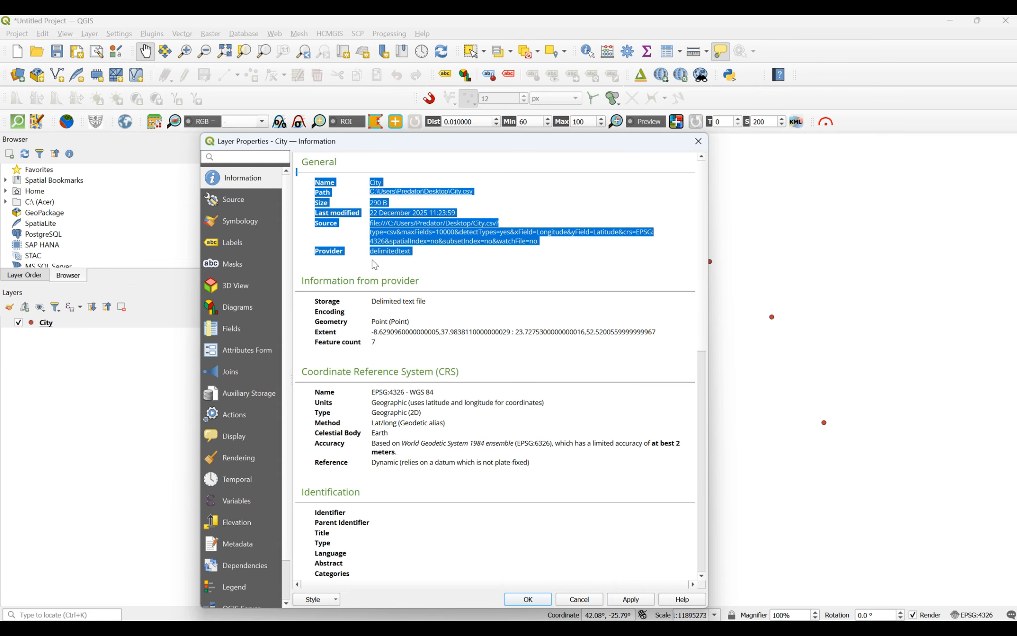
click(383, 258)
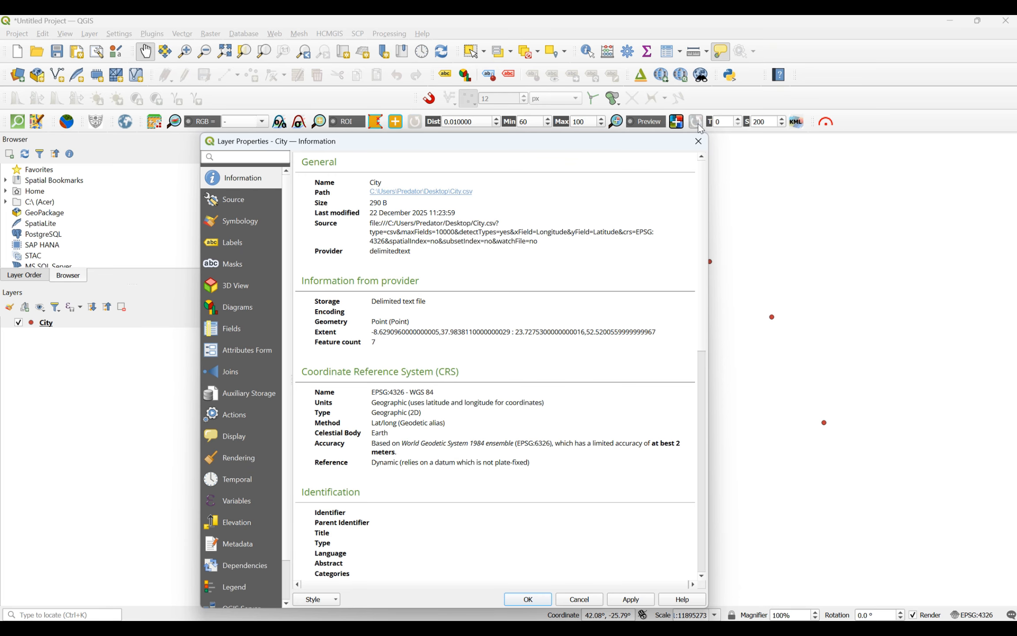
click(699, 141)
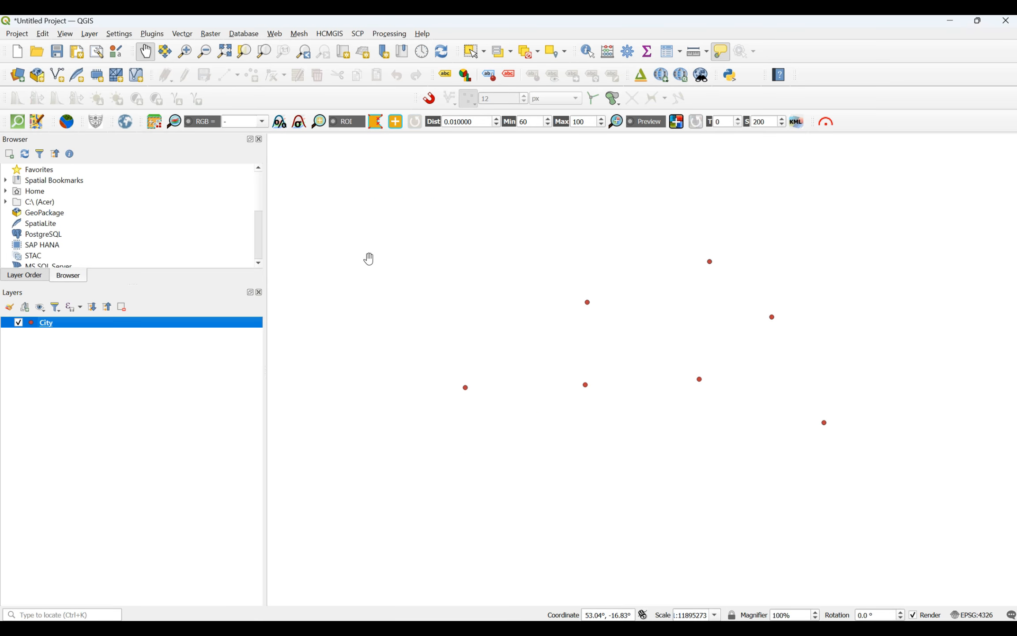
Step: Start saving the City layer's features in ESRI Shapefile format and browse for the output file
right_click(54, 328)
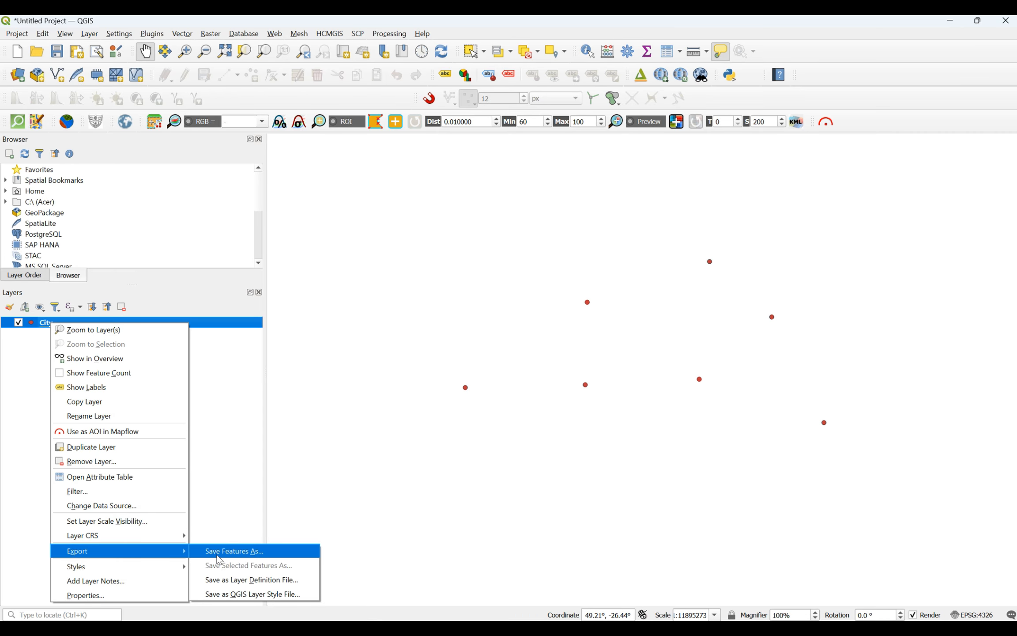
click(220, 557)
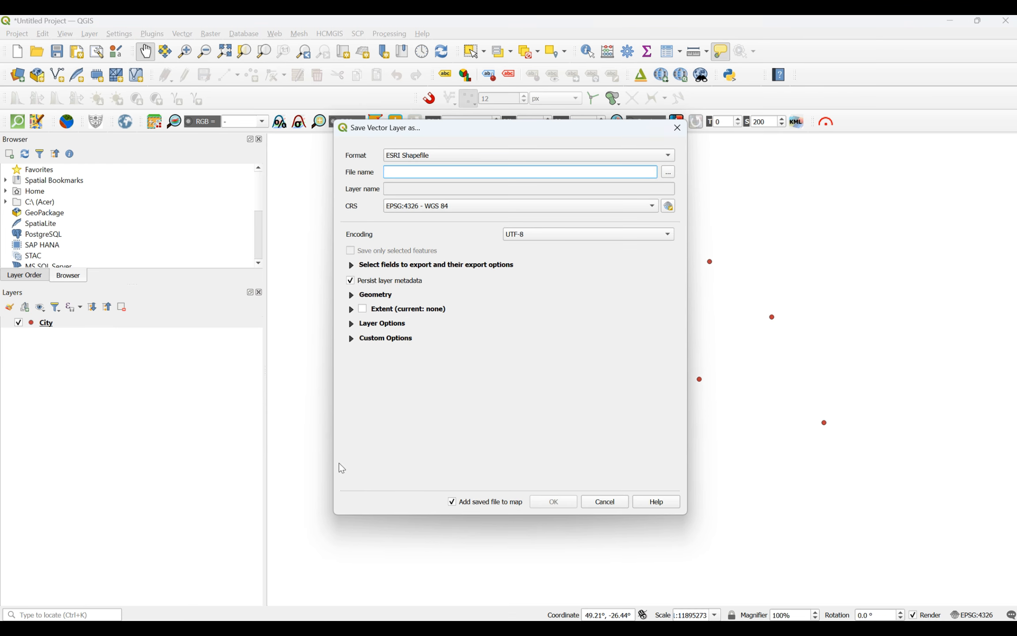
click(433, 163)
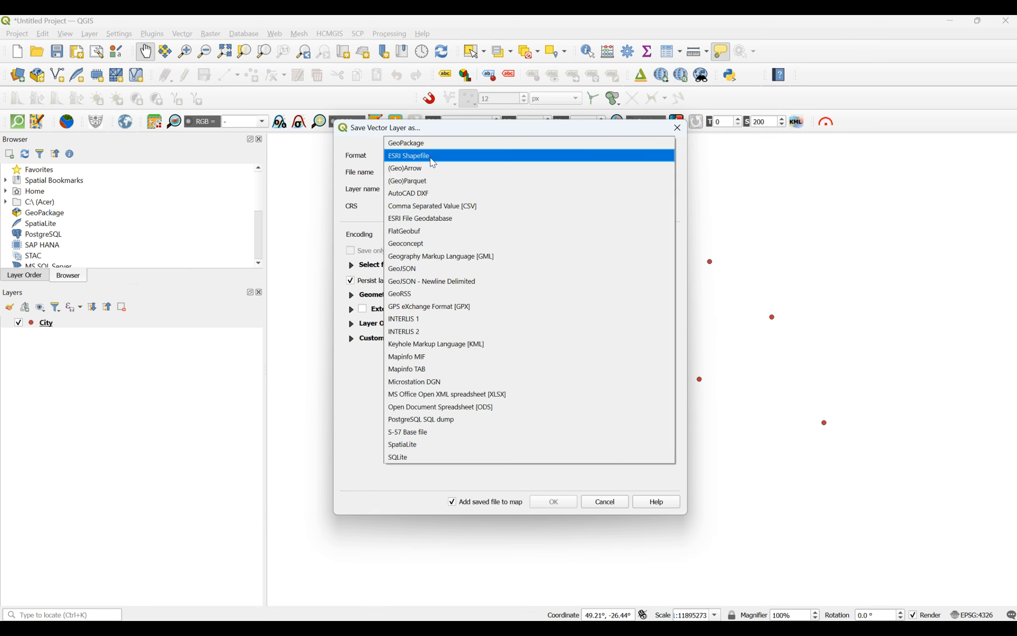
click(431, 158)
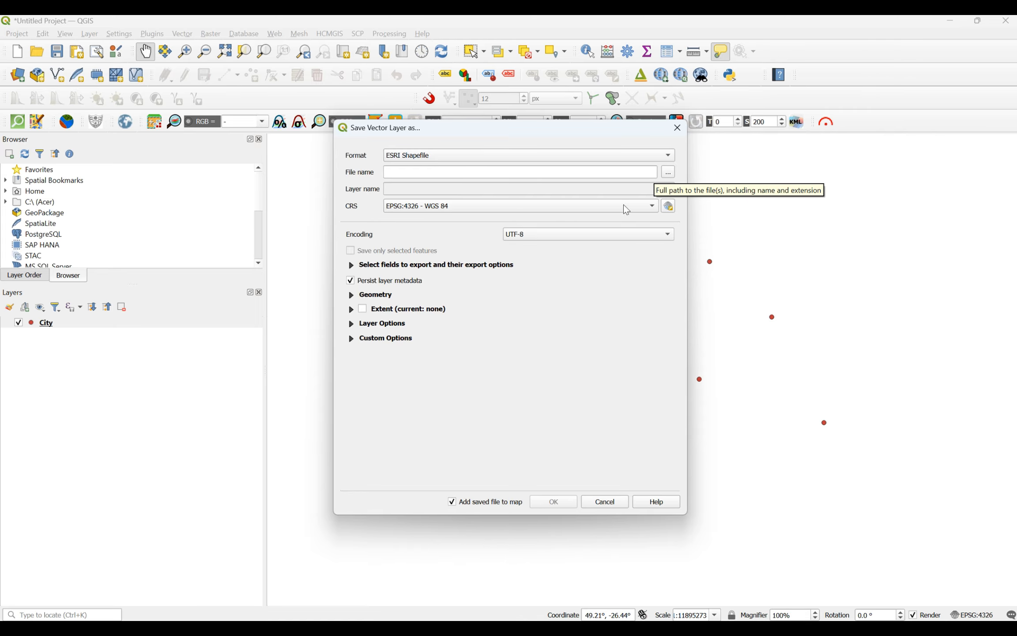
click(616, 172)
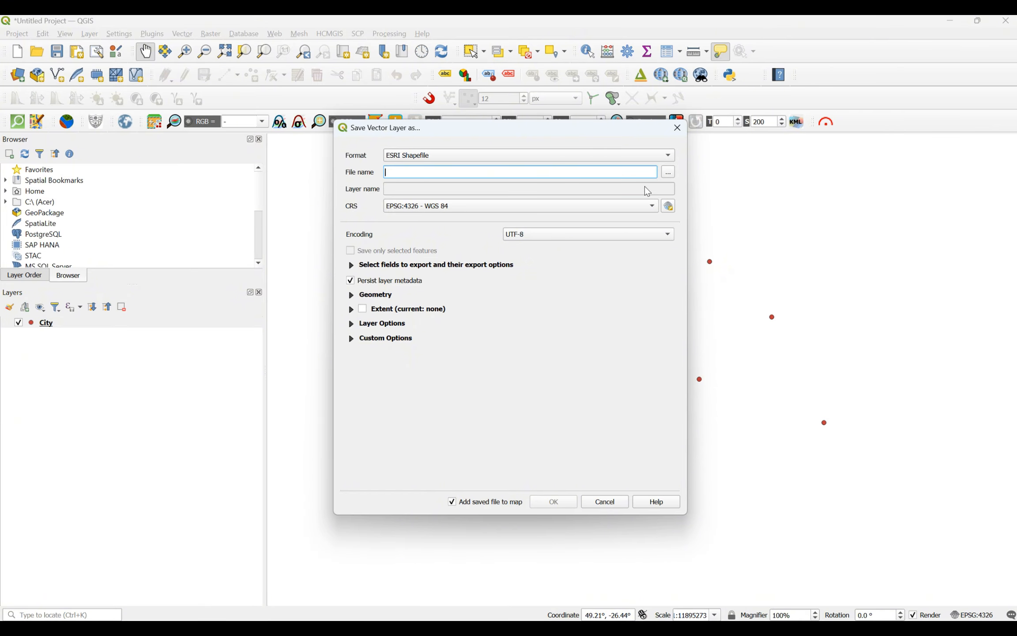
click(668, 173)
Step: Name the output file Cities as an ESRI Shapefile on the Desktop
click(389, 275)
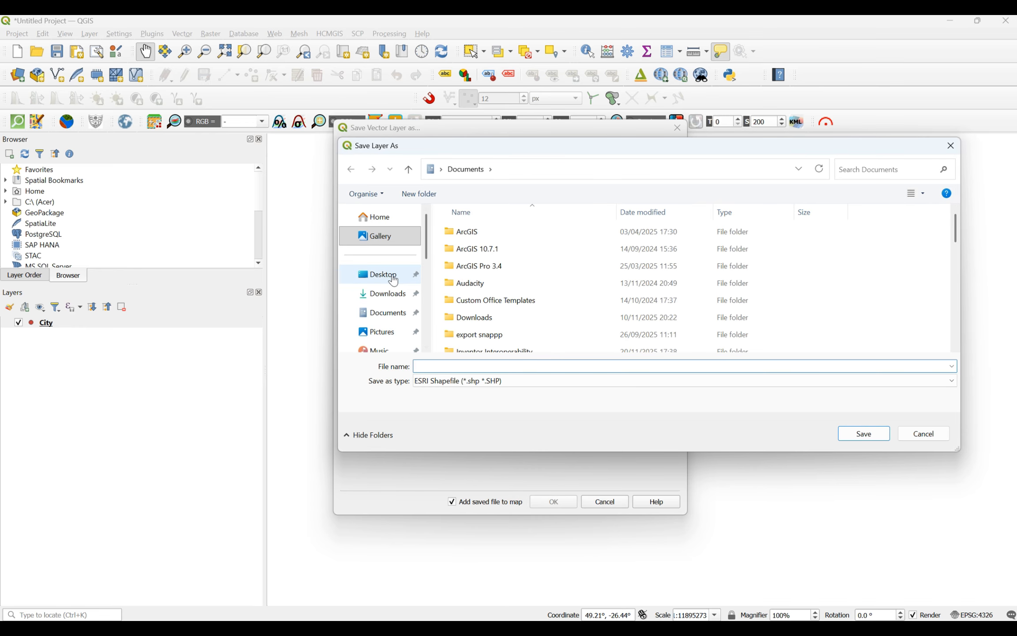
click(482, 367)
text(Ci)
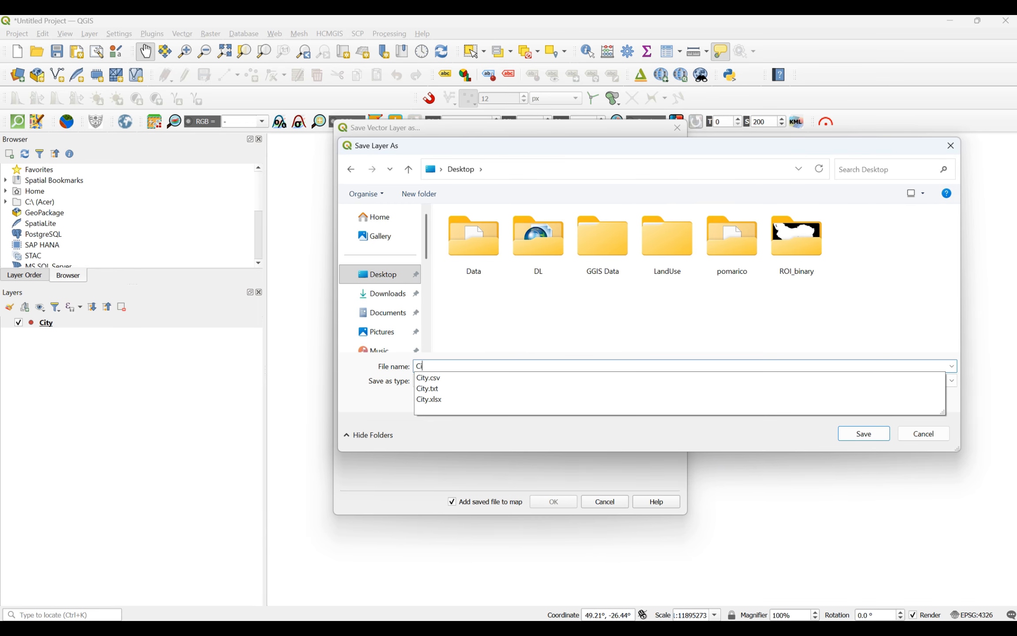
text(ties)
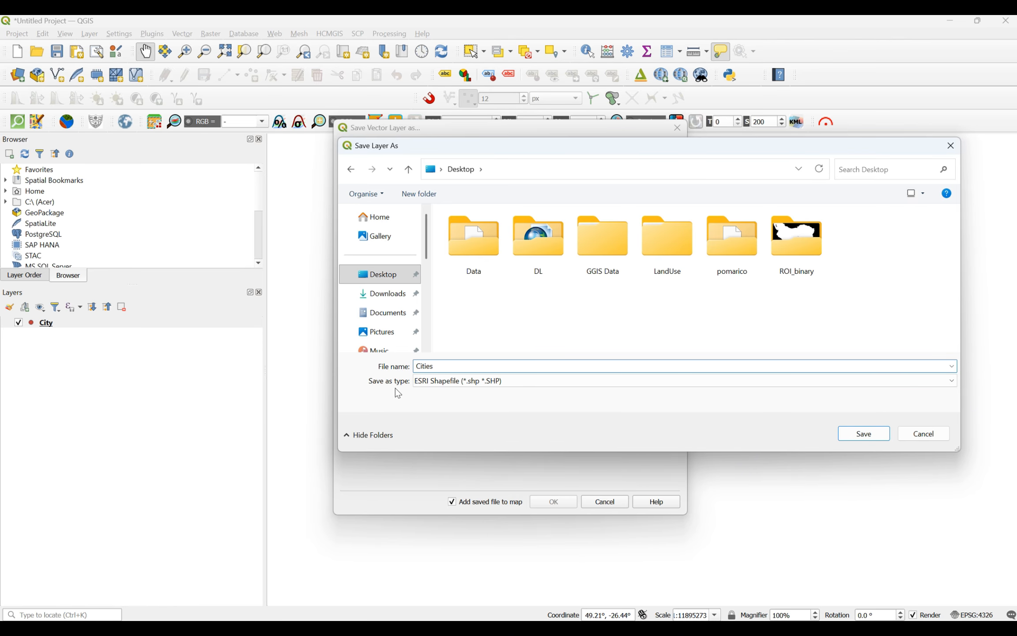
click(430, 381)
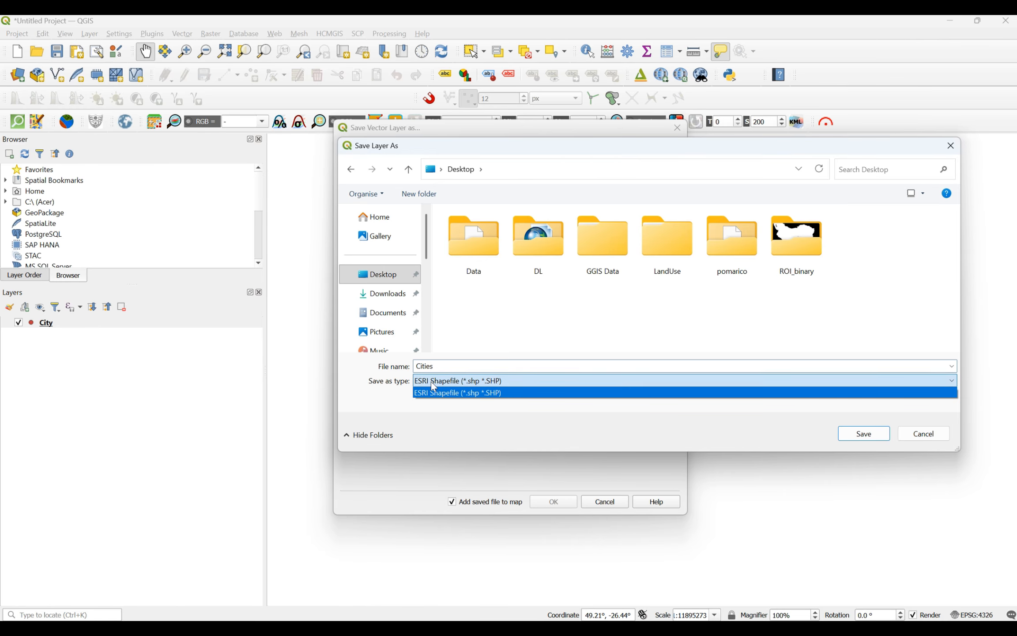
click(431, 381)
click(861, 432)
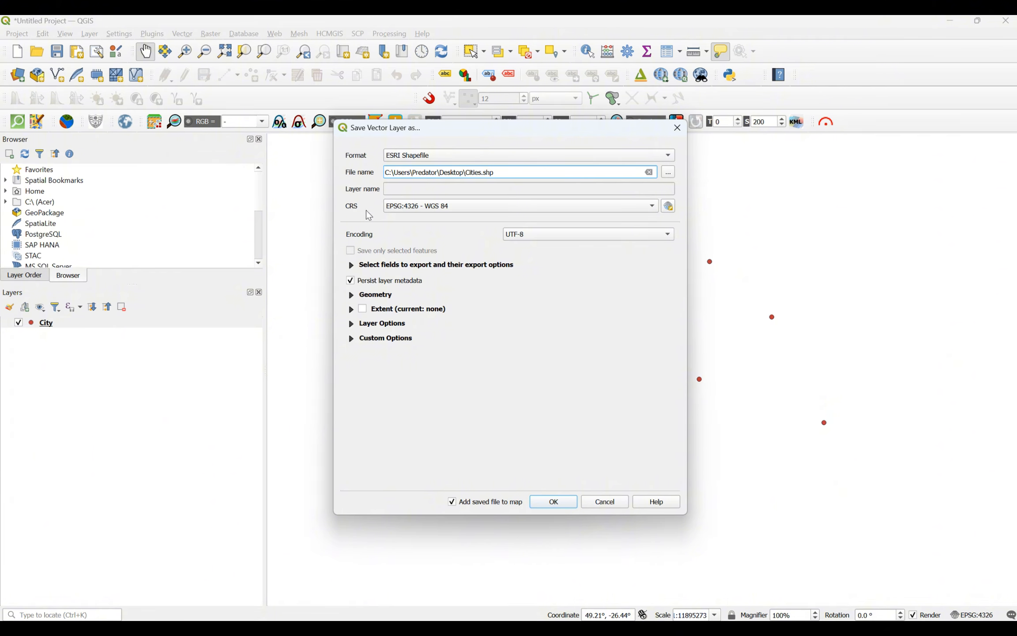
Step: Export with default CRS EPSG:4326 - WGS 84, then hide the original City layer
click(442, 209)
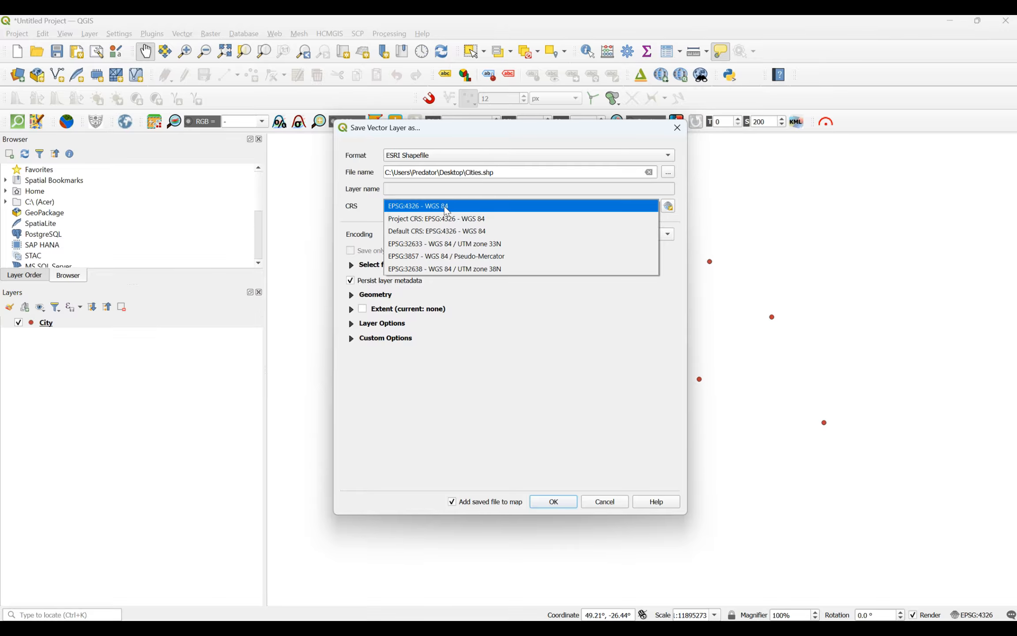
click(423, 238)
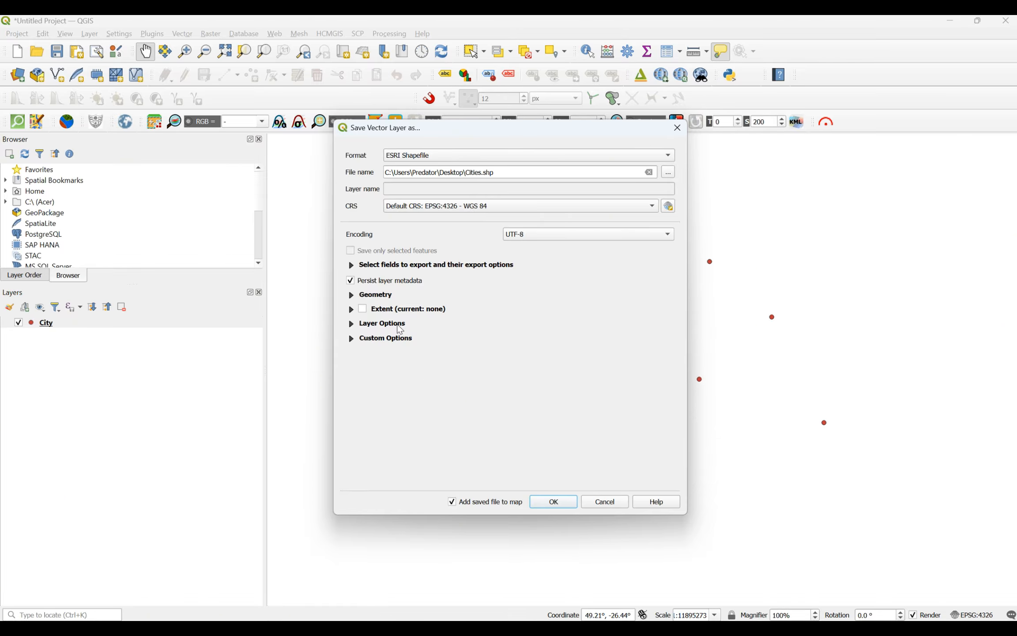
click(549, 503)
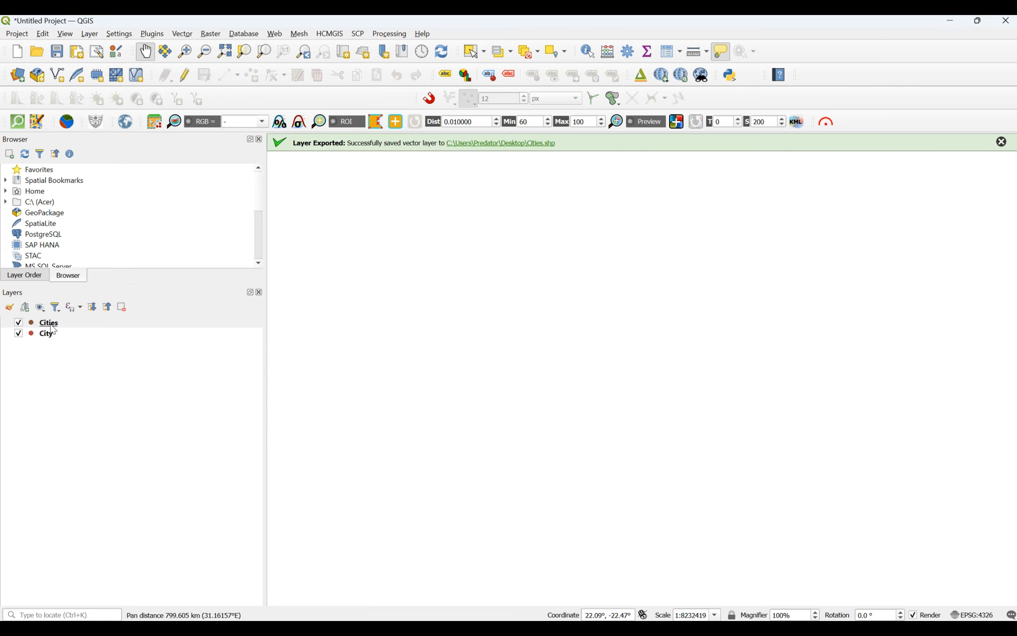
click(18, 334)
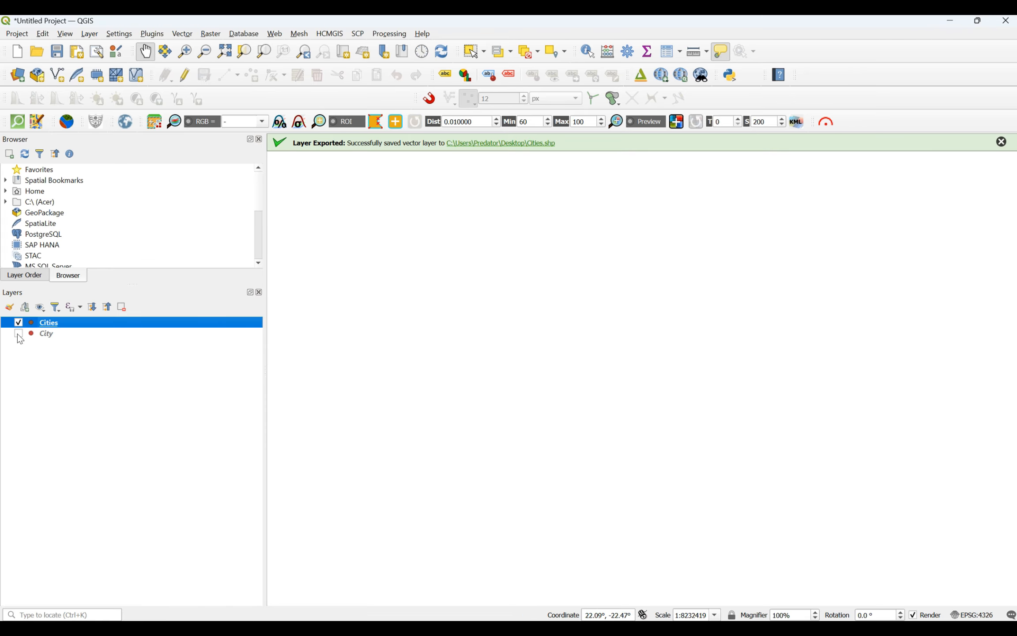
Step: Zoom to the Cities layer and check its ESRI Shapefile storage type in Properties
right_click(42, 329)
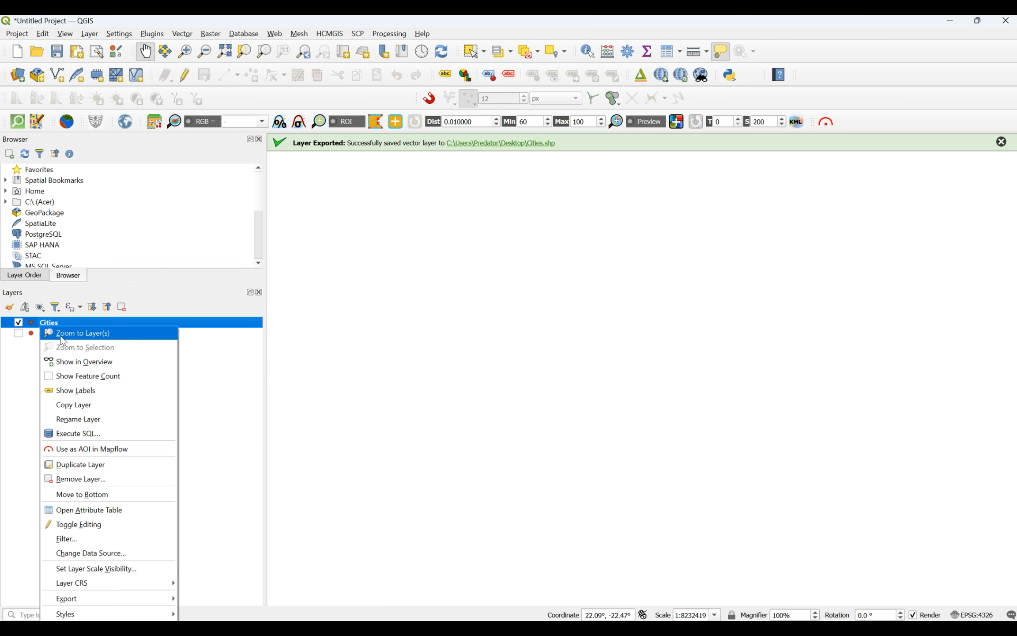
click(63, 334)
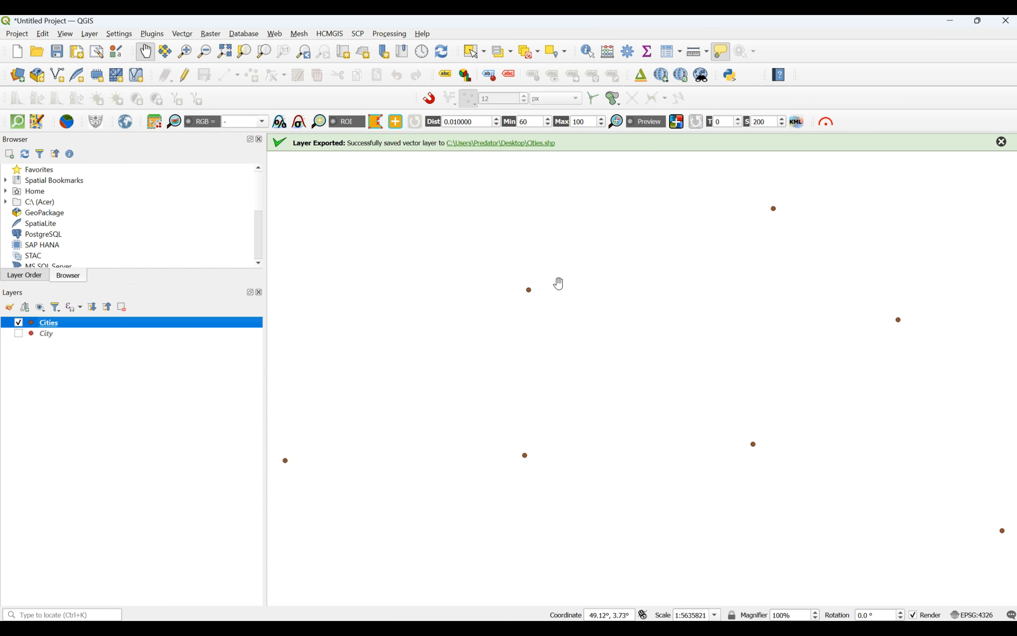
right_click(51, 327)
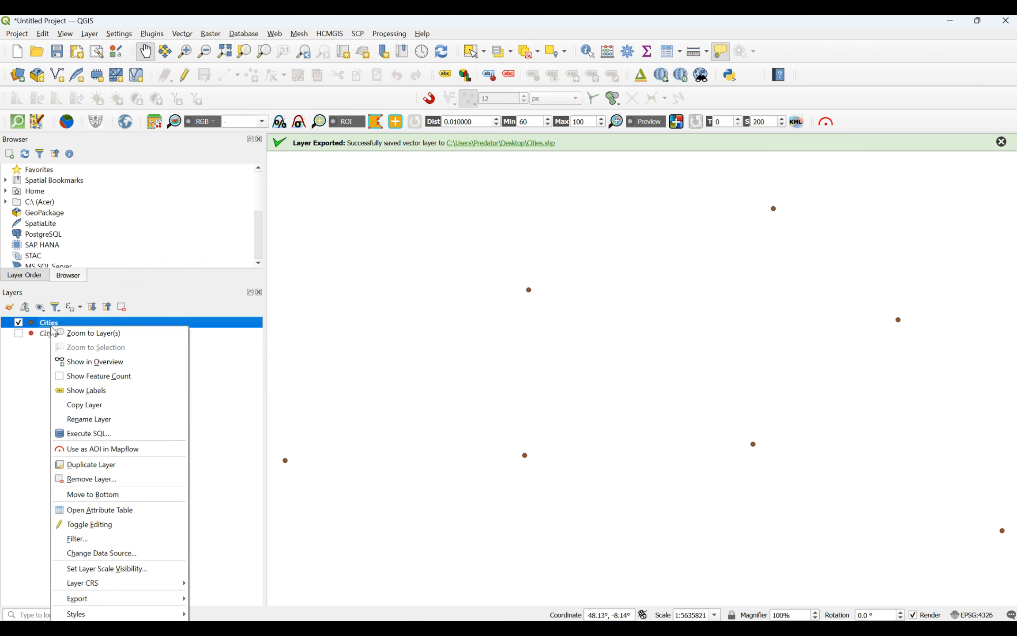
click(105, 633)
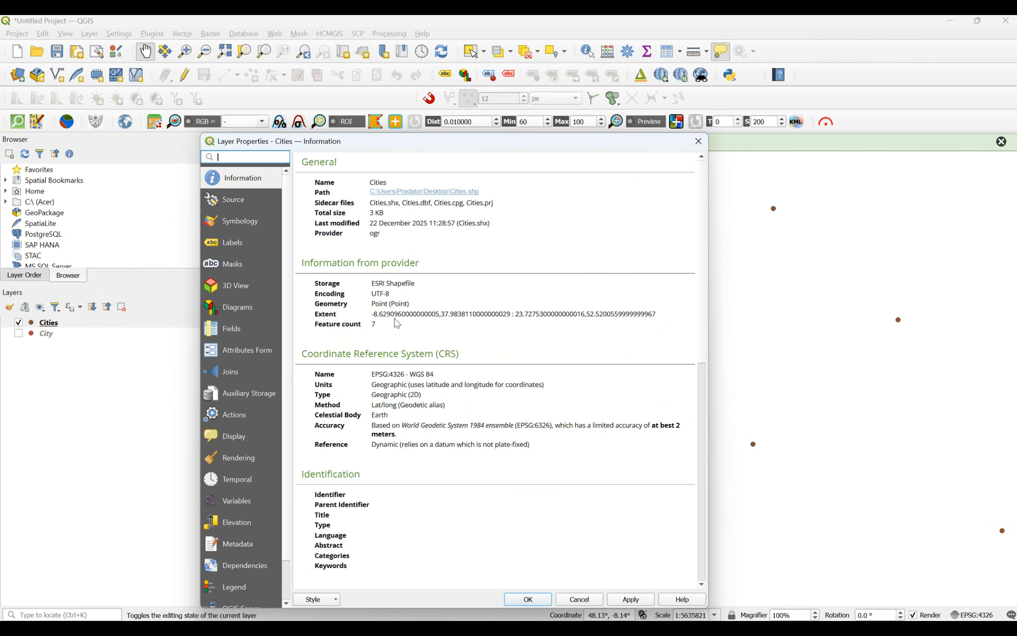
drag(428, 287, 375, 288)
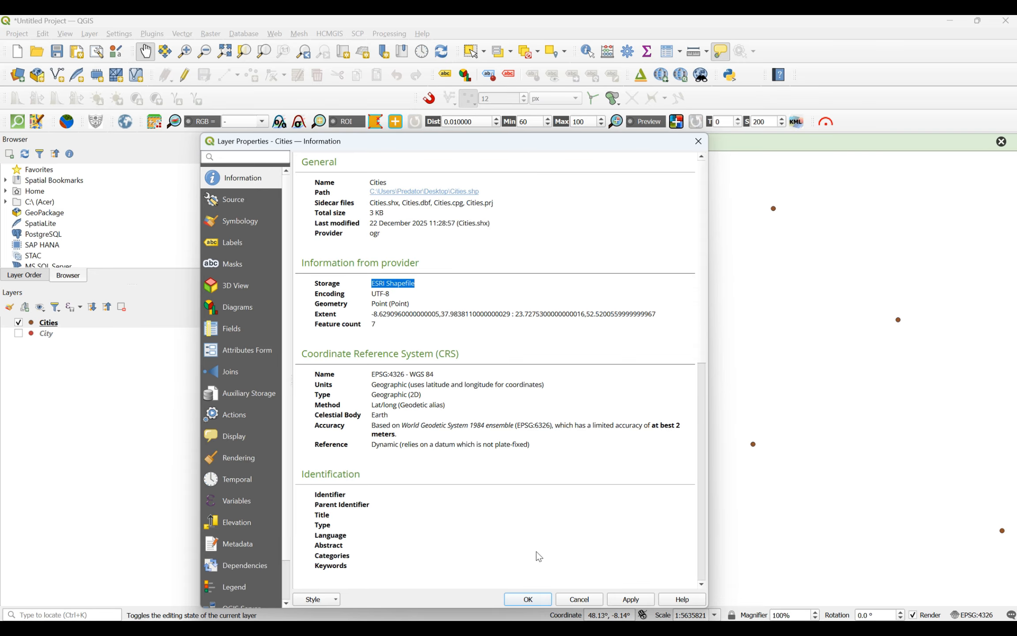
click(540, 597)
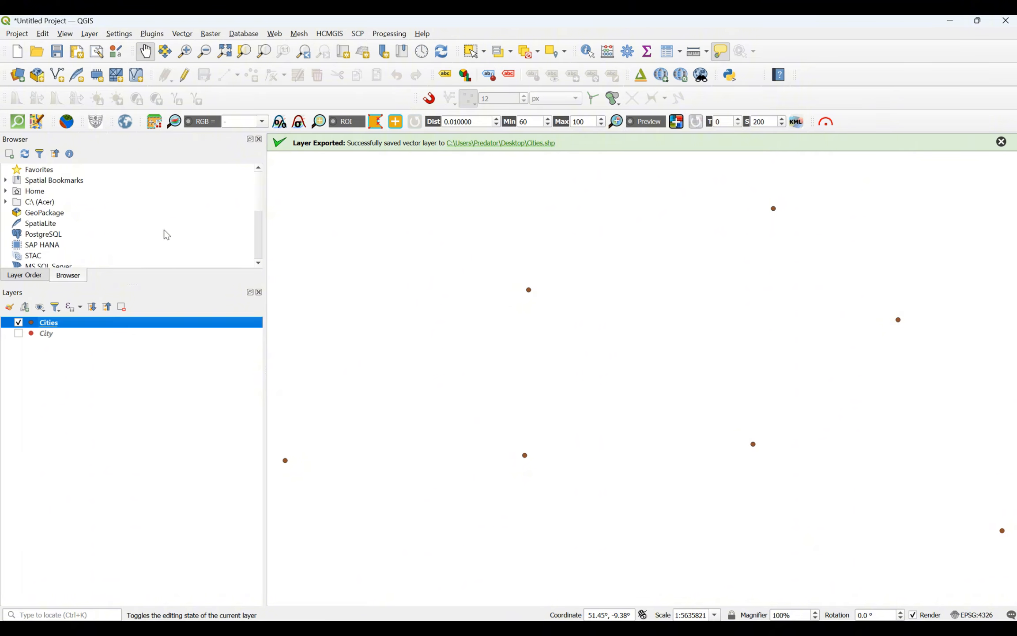
Step: Add the OpenStreetMap XYZ Tiles basemap and place it beneath the city layers
scroll(167, 235, down, 4)
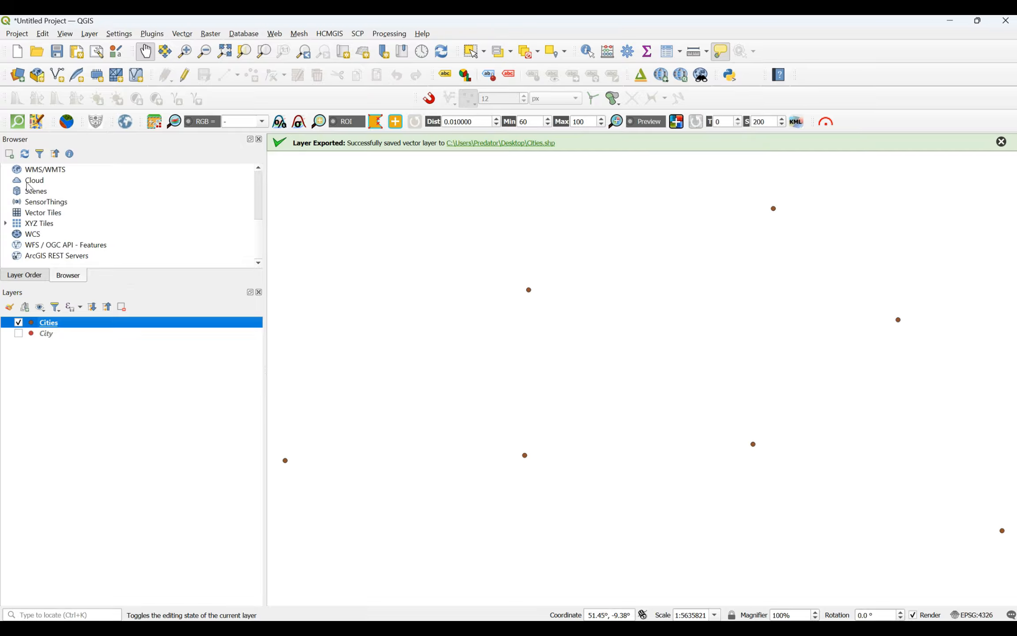
click(5, 223)
scroll(81, 230, down, 3)
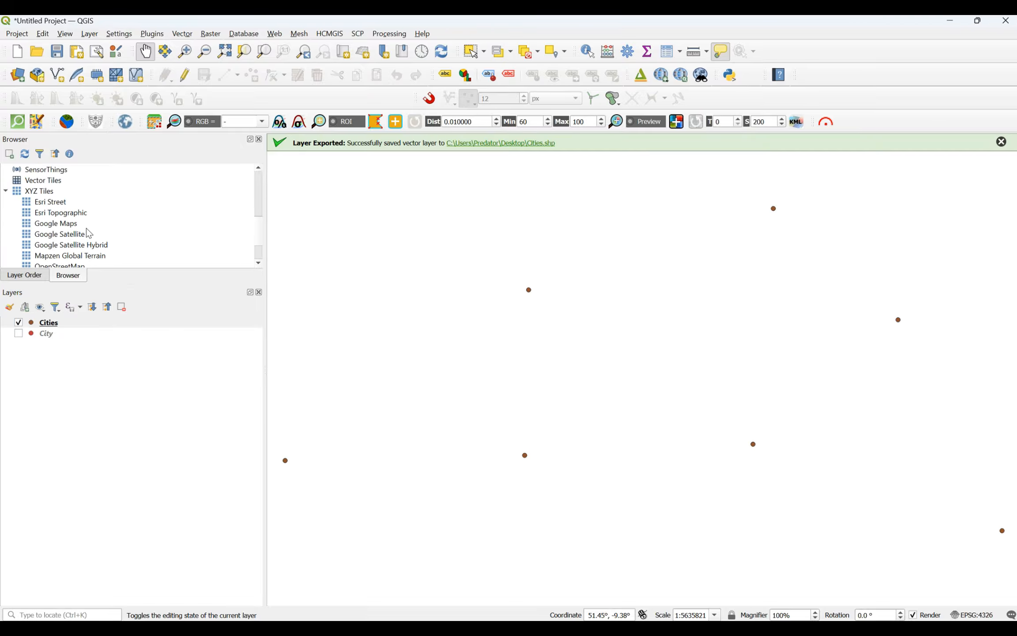
scroll(88, 232, up, 3)
scroll(91, 233, down, 1)
scroll(93, 234, down, 1)
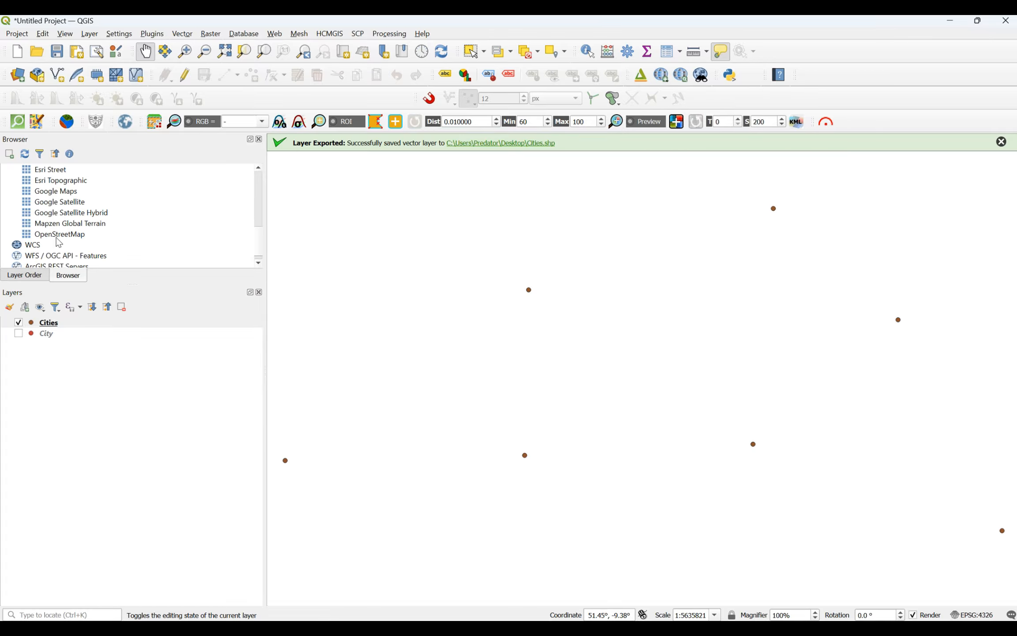
double_click(38, 237)
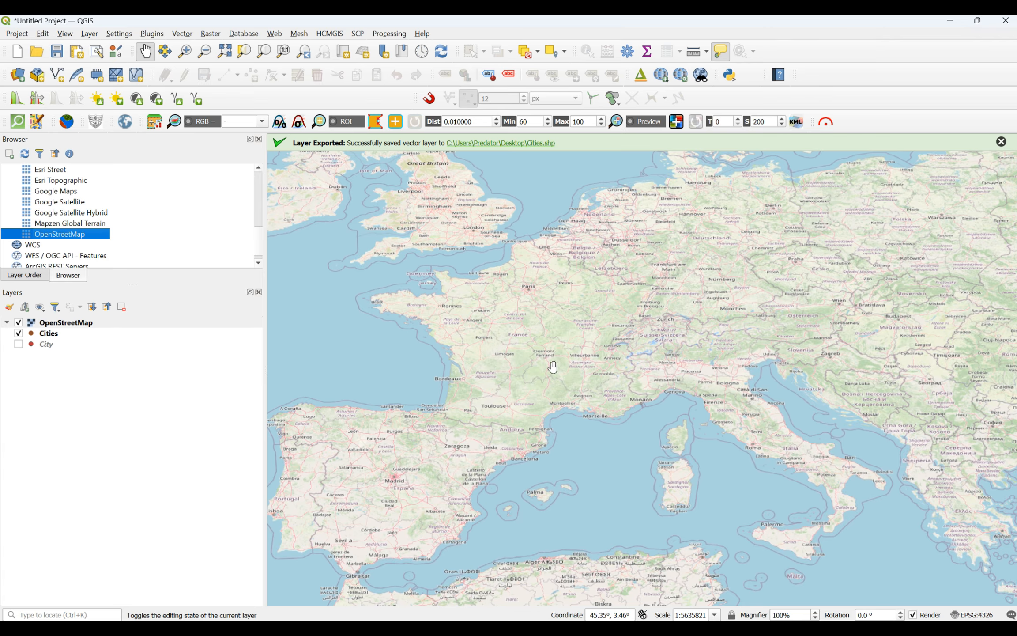
drag(58, 326, 56, 359)
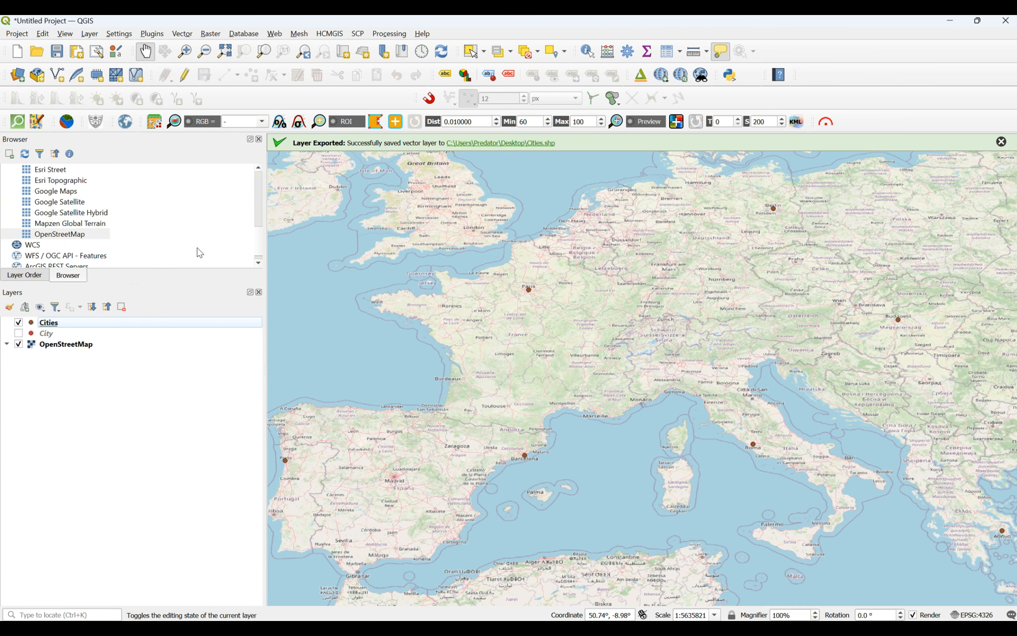
Step: Zoom the map to frame Western Europe and the Mediterranean, then select the Cities layer
scroll(72, 196, up, 1)
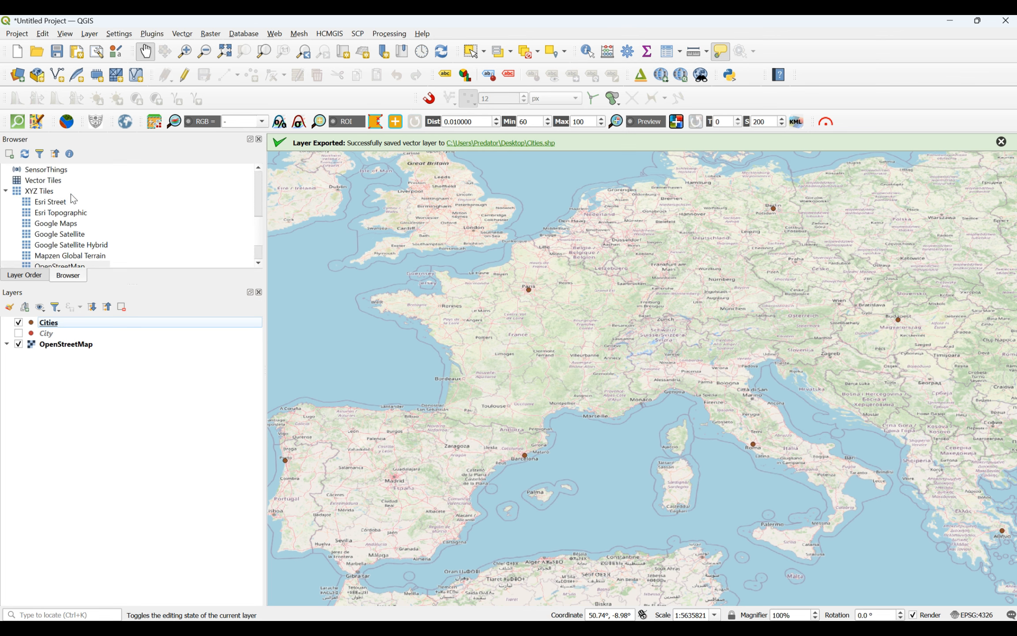
click(6, 193)
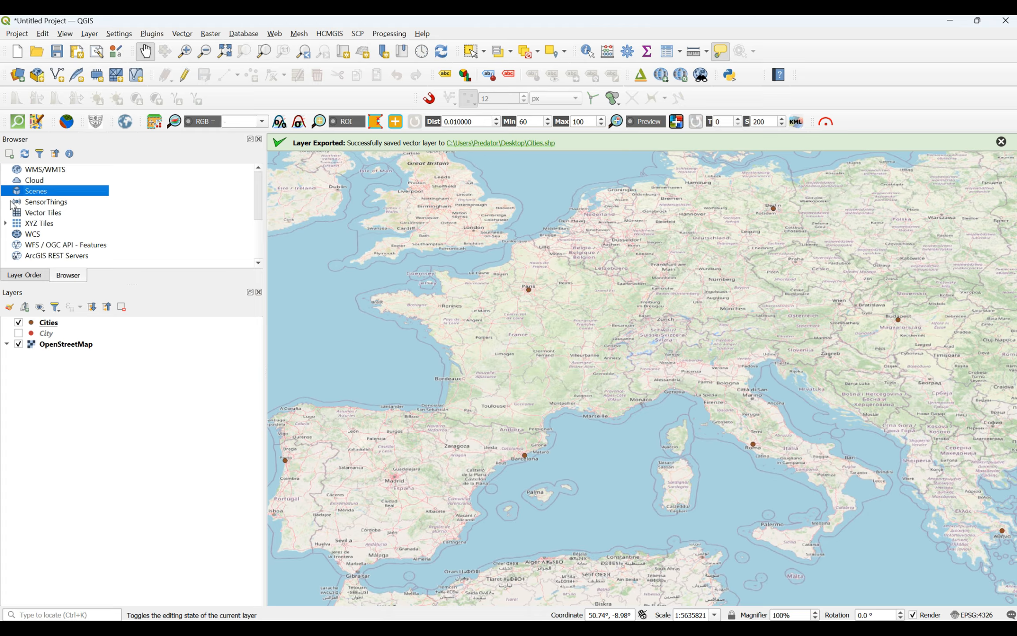
click(7, 225)
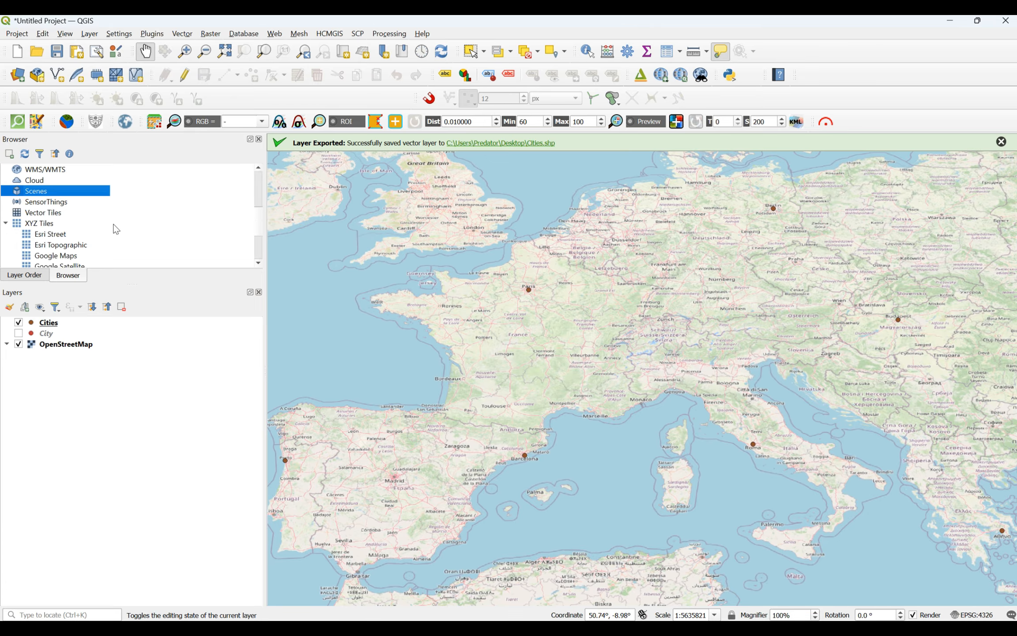
click(6, 224)
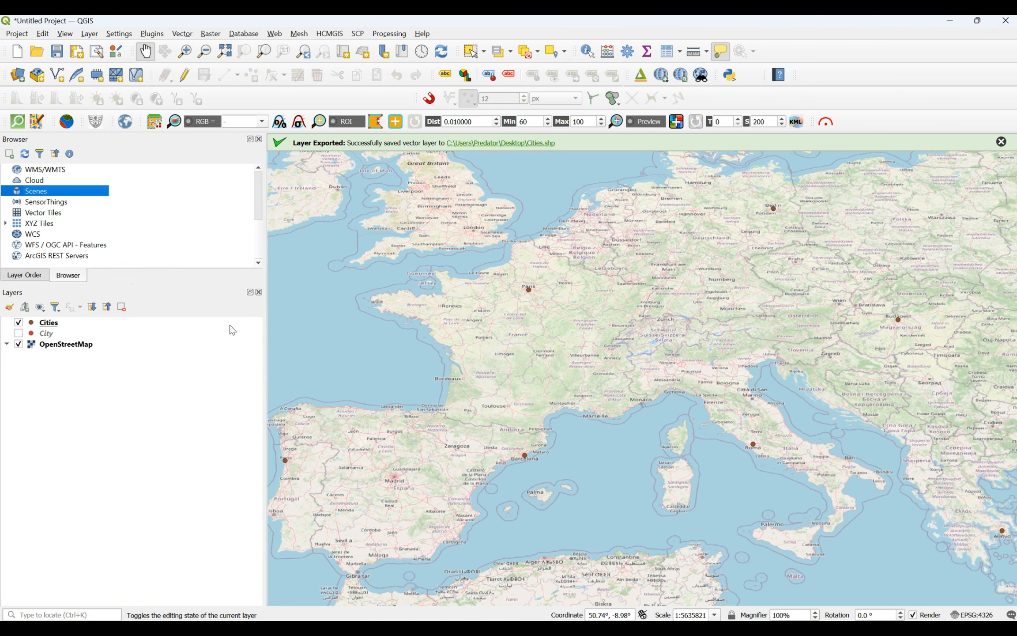
scroll(634, 267, down, 1)
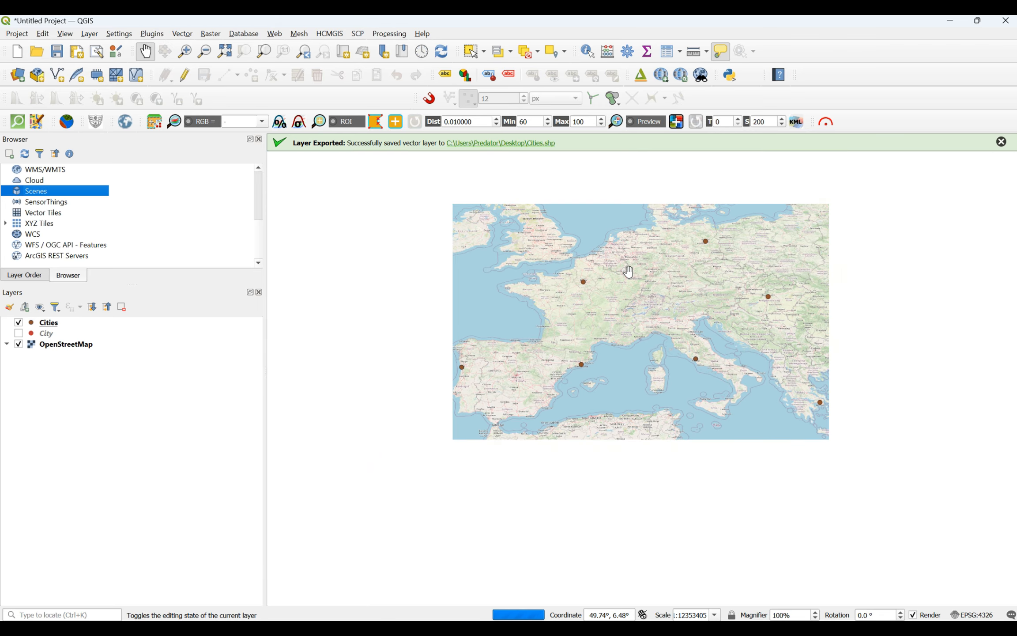
scroll(629, 271, down, 1)
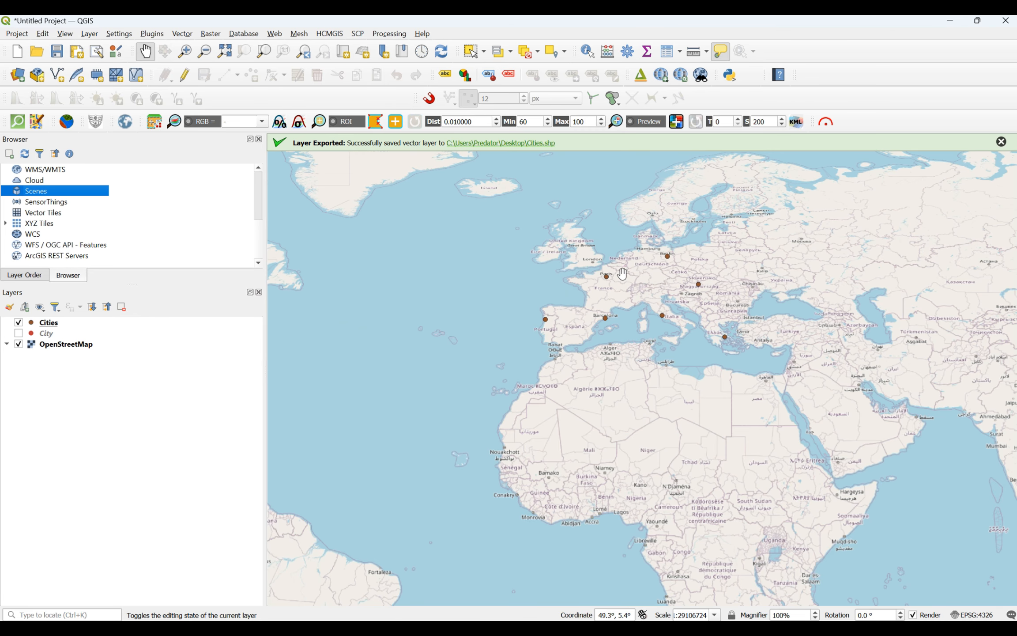
scroll(623, 272, up, 2)
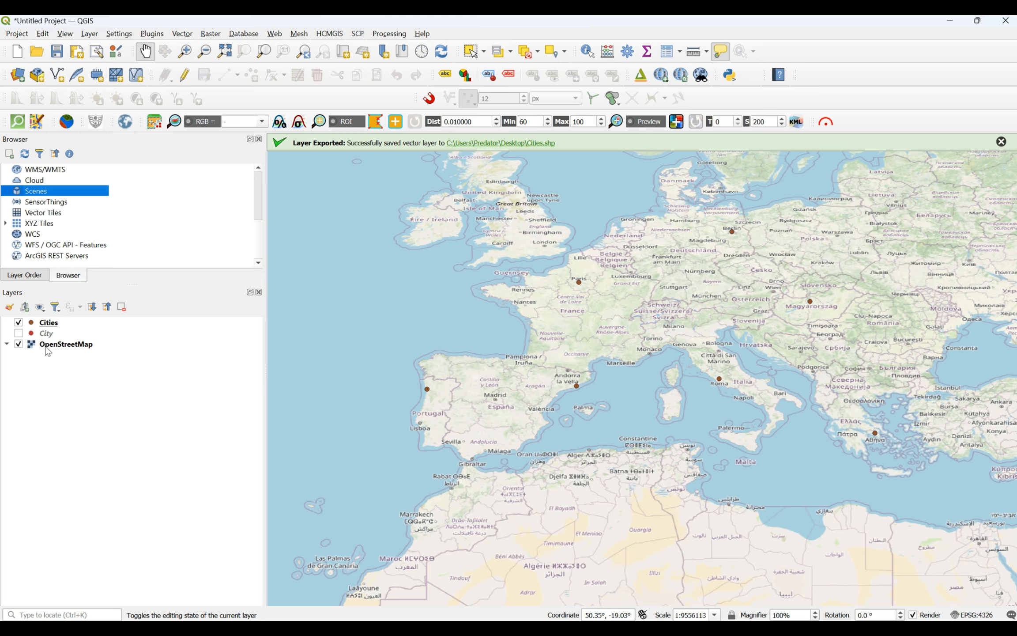
click(44, 325)
Step: Turn on Single Labels using the City field for the Cities layer and apply
right_click(43, 325)
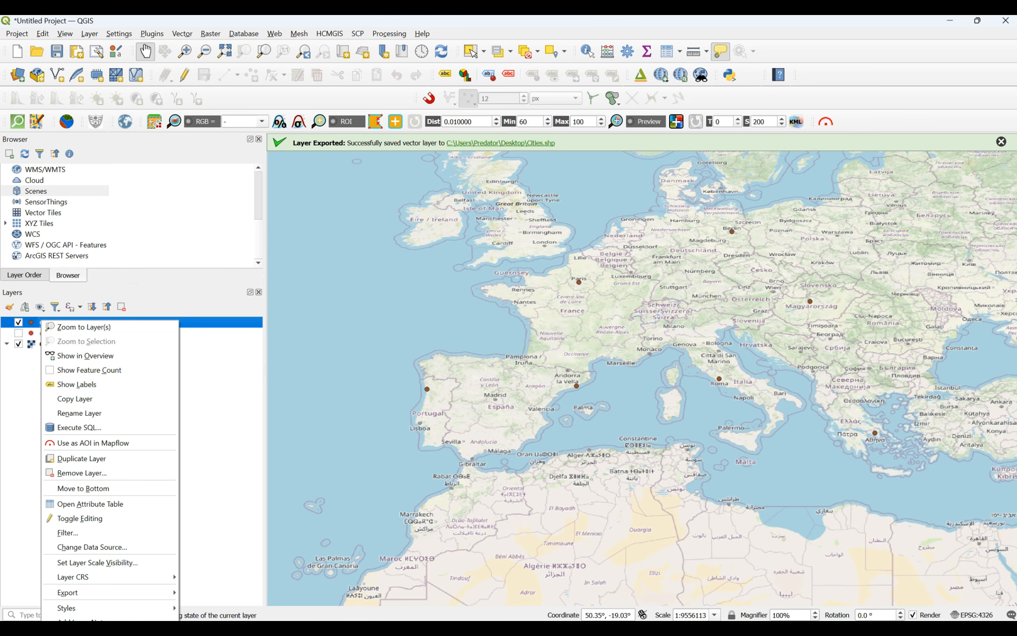
click(79, 634)
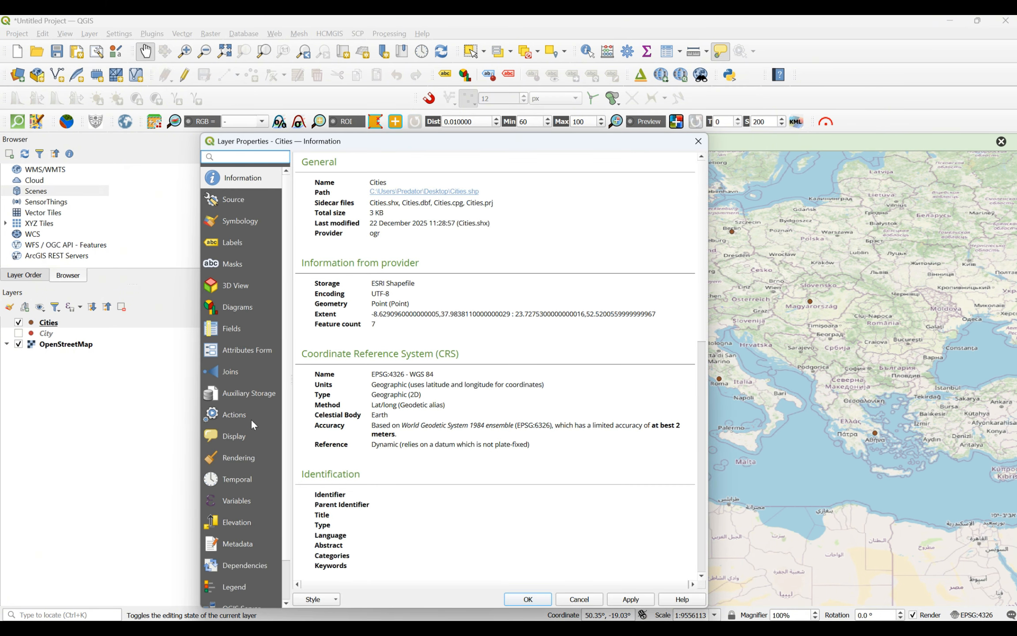
click(231, 242)
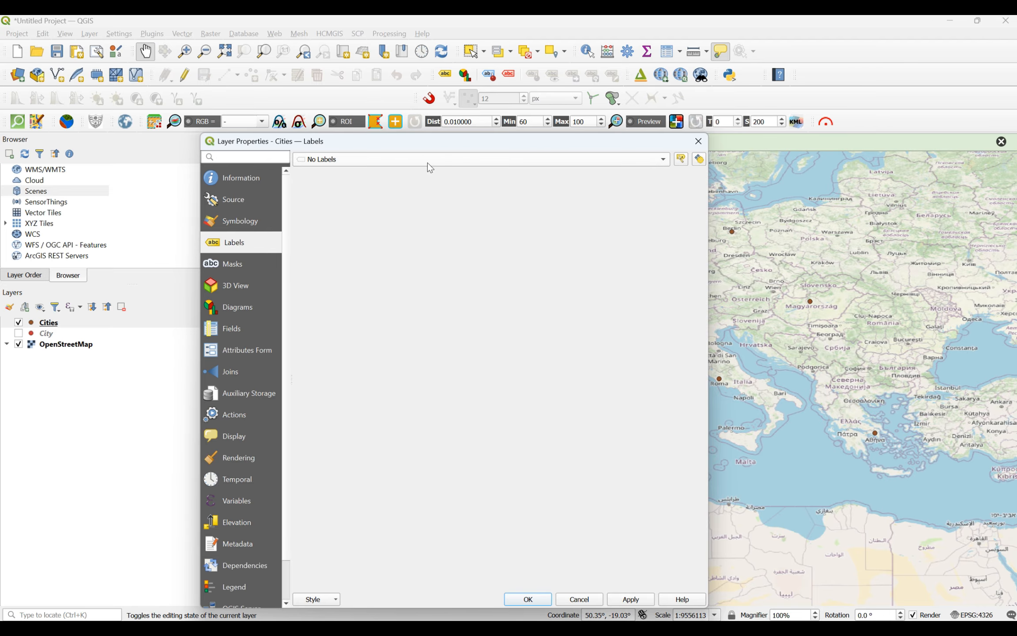
click(447, 164)
click(382, 171)
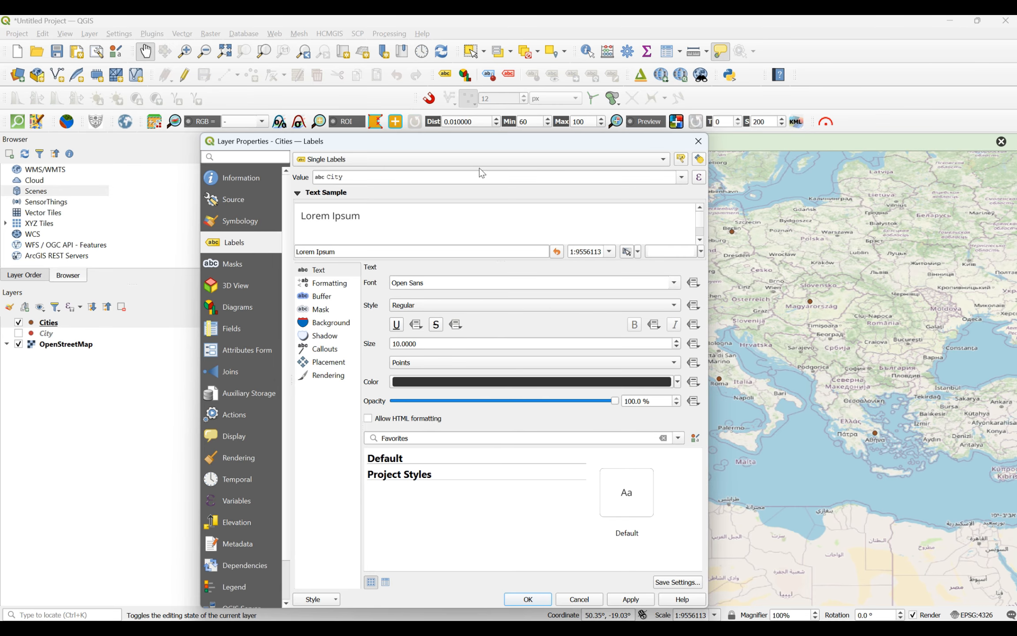
click(626, 600)
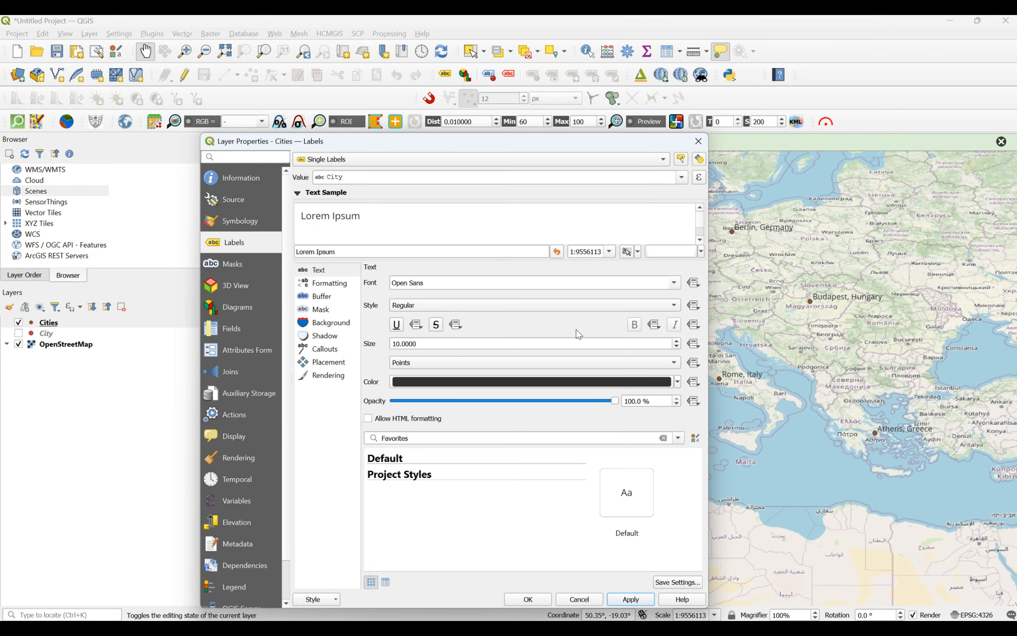
Step: Check the label text colour options, leave the colour unchanged, and confirm with OK
click(636, 327)
click(677, 382)
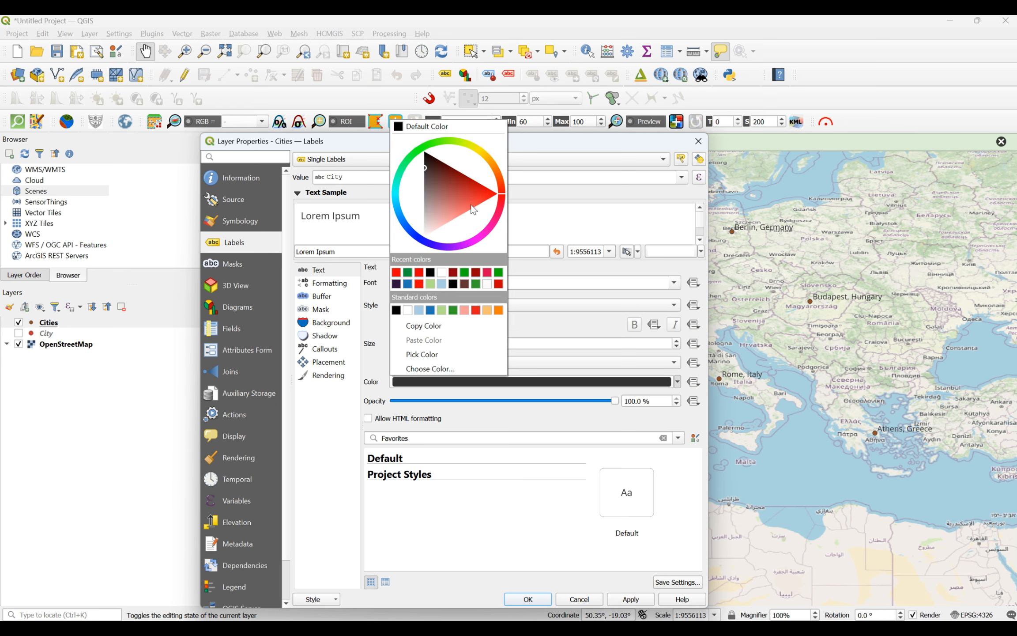
click(574, 239)
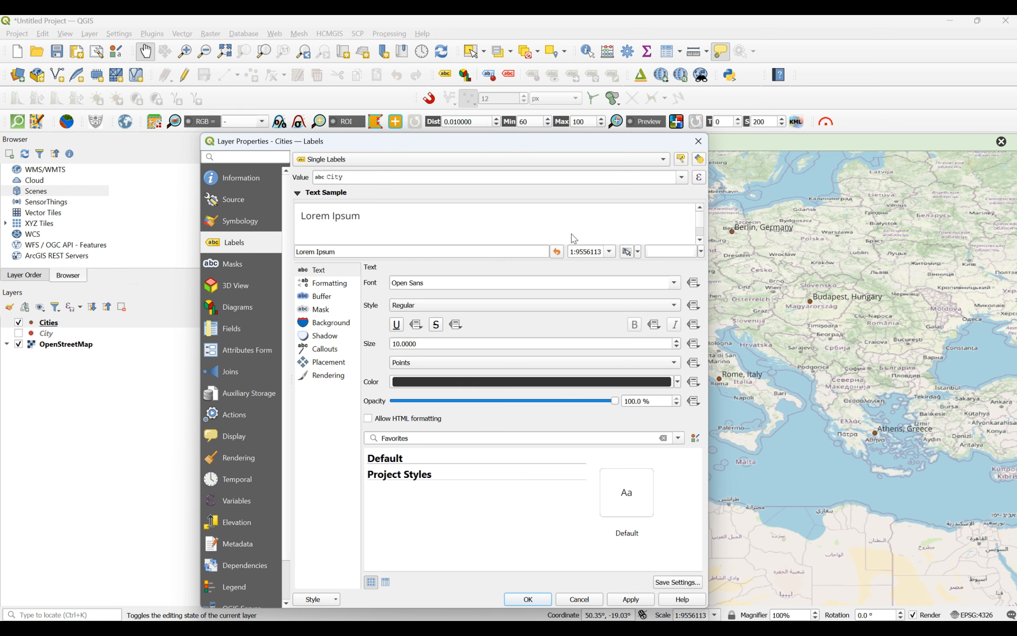
click(528, 599)
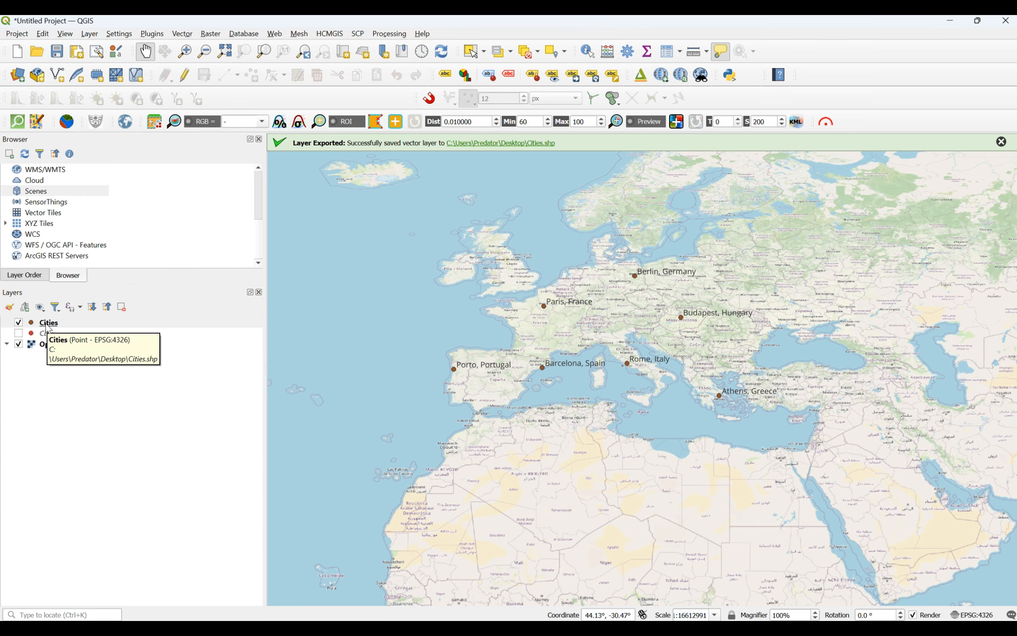
Step: Open the Cities layer's Symbology properties on its Simple Marker symbol layer
right_click(48, 325)
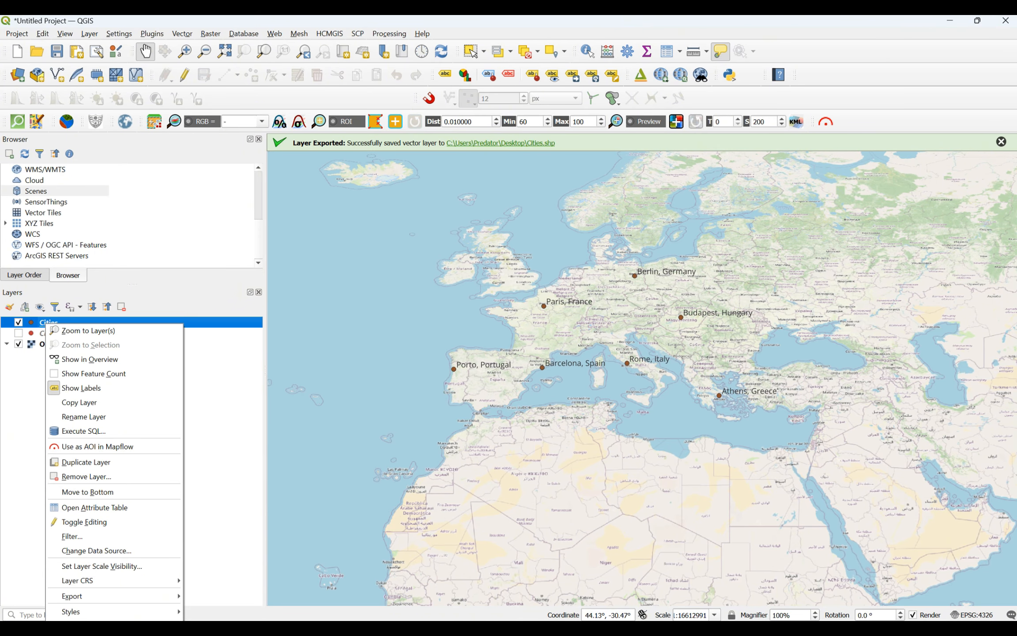
click(77, 635)
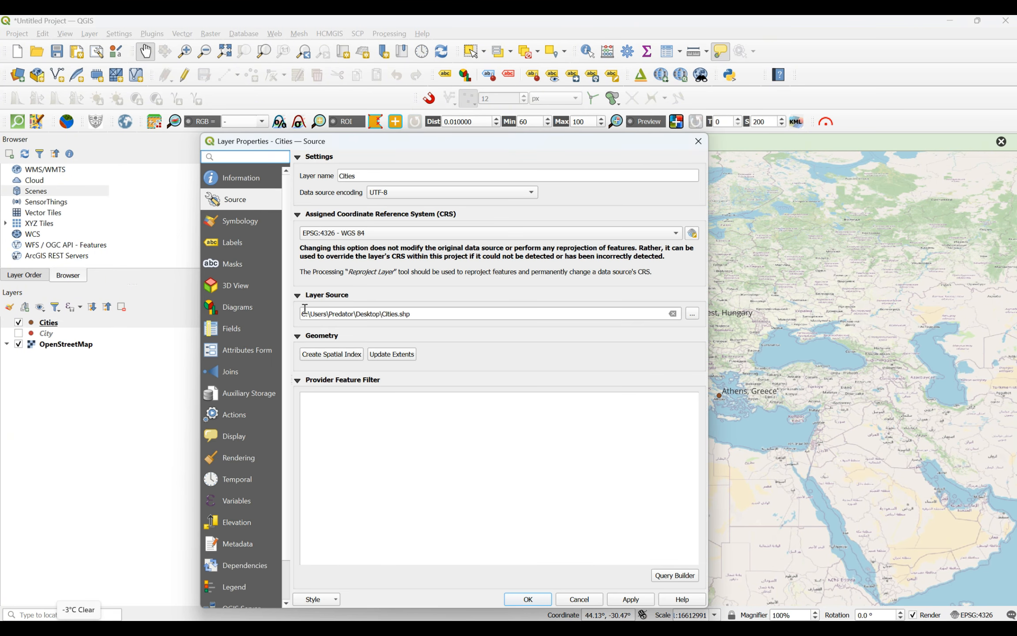
click(236, 223)
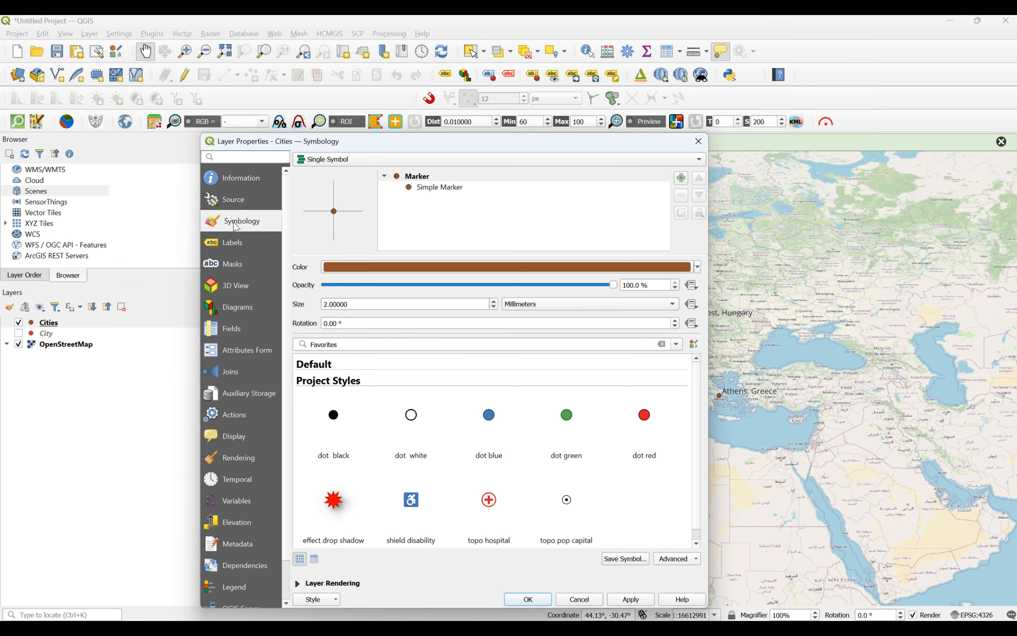
click(434, 188)
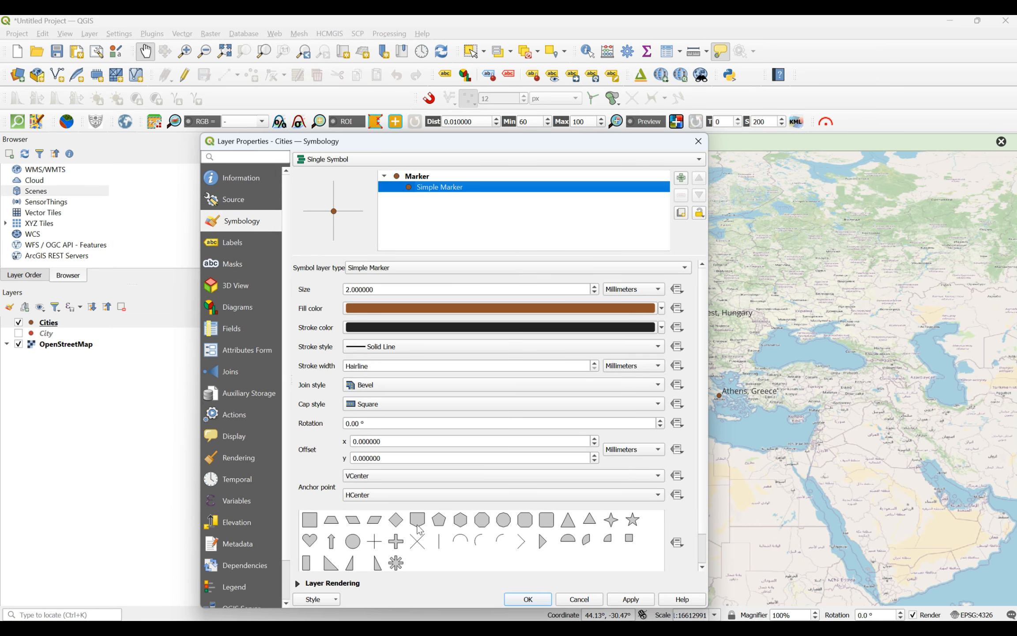
click(352, 543)
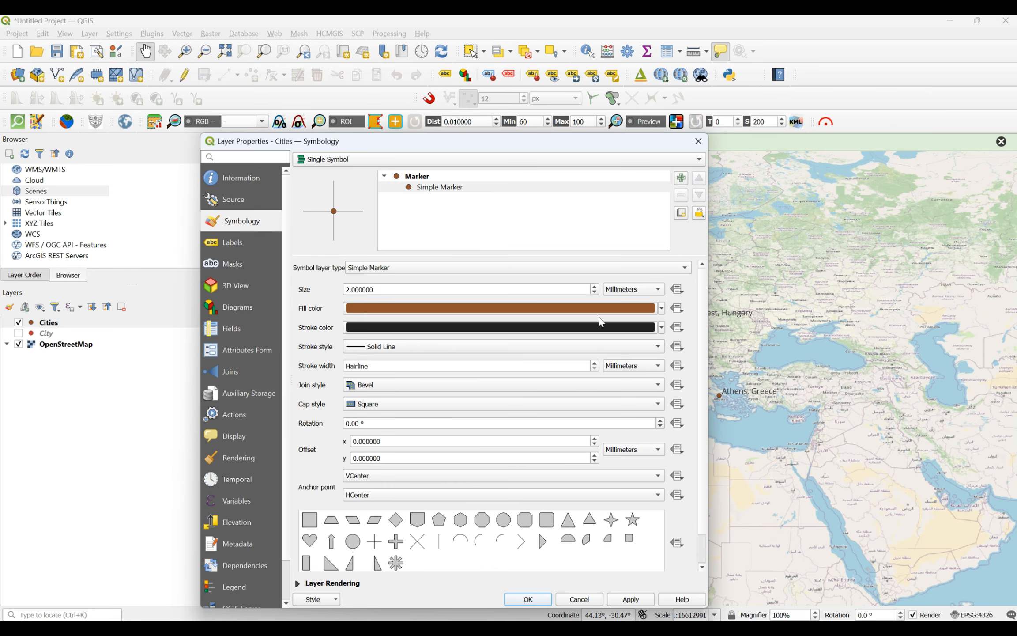
Step: Raise the Cities marker size to 5 mm and apply it to the map
click(595, 286)
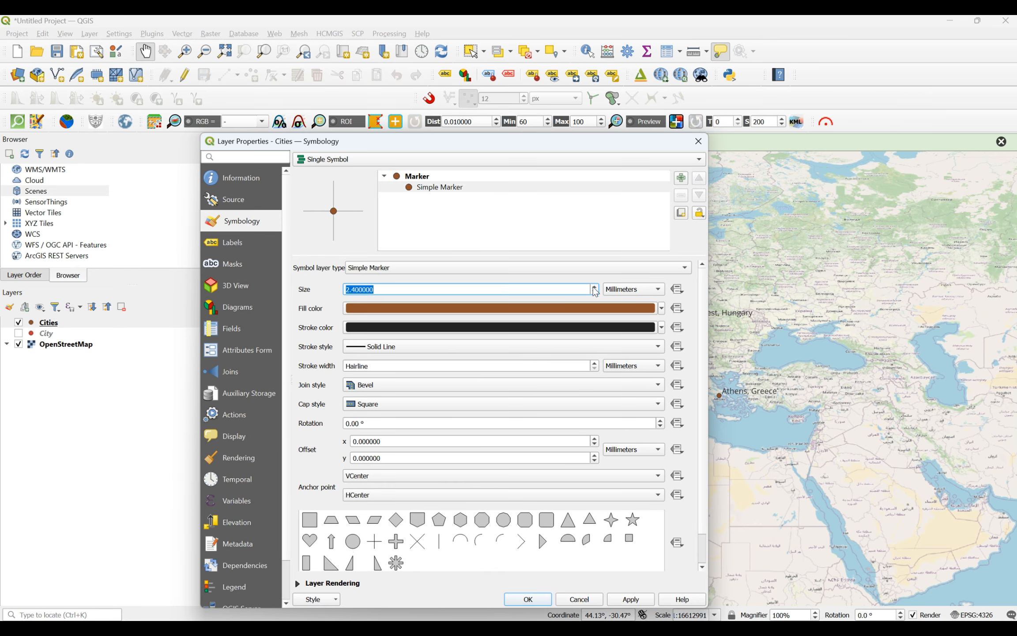
click(595, 287)
click(595, 288)
click(595, 287)
click(594, 288)
click(595, 288)
click(594, 287)
click(594, 288)
click(595, 288)
click(594, 288)
click(594, 288)
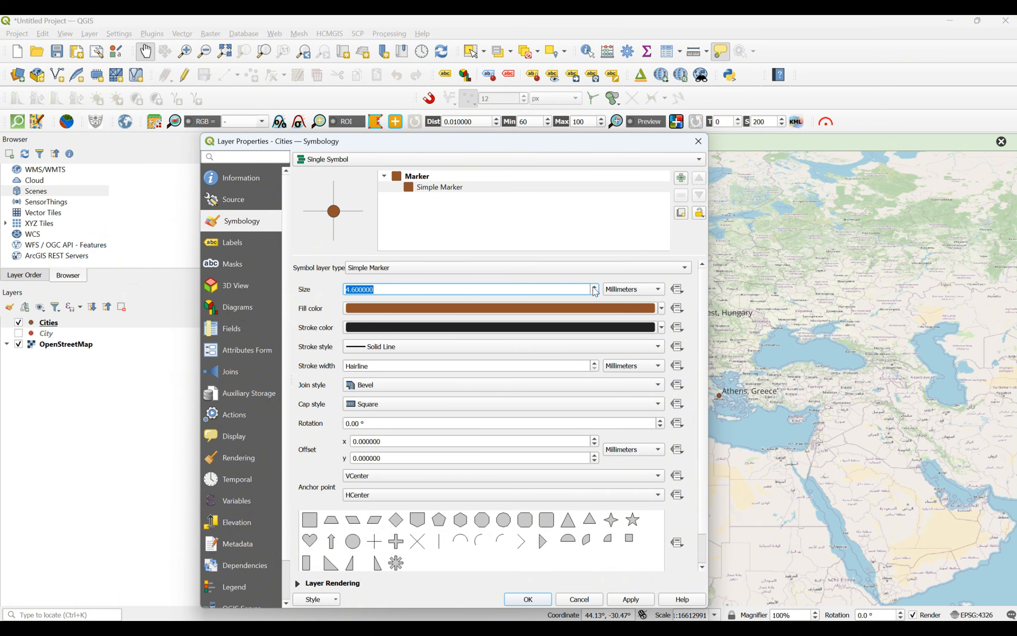
click(617, 600)
click(540, 601)
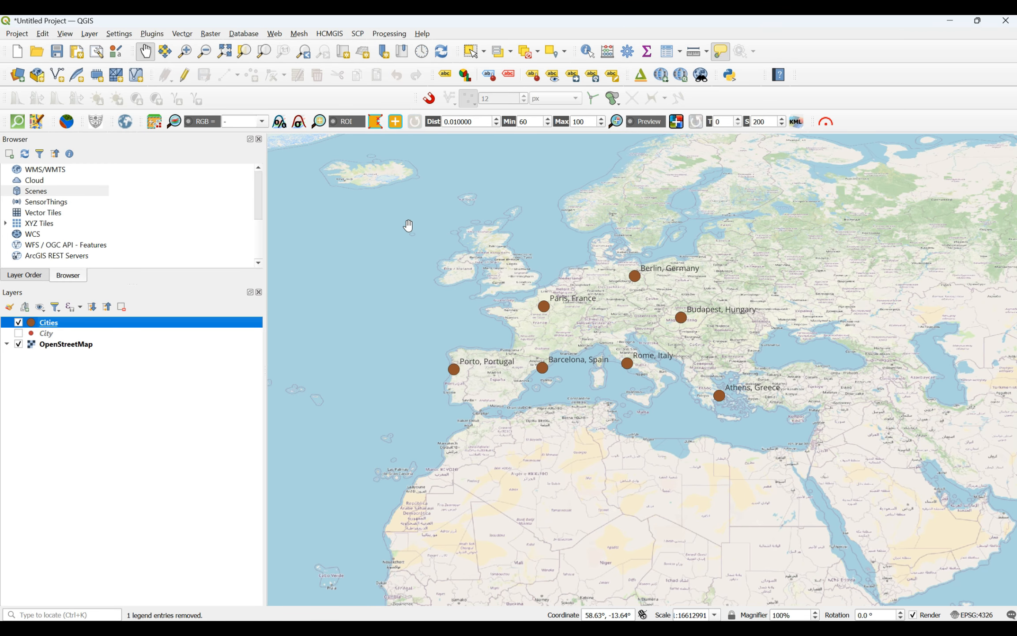
click(93, 36)
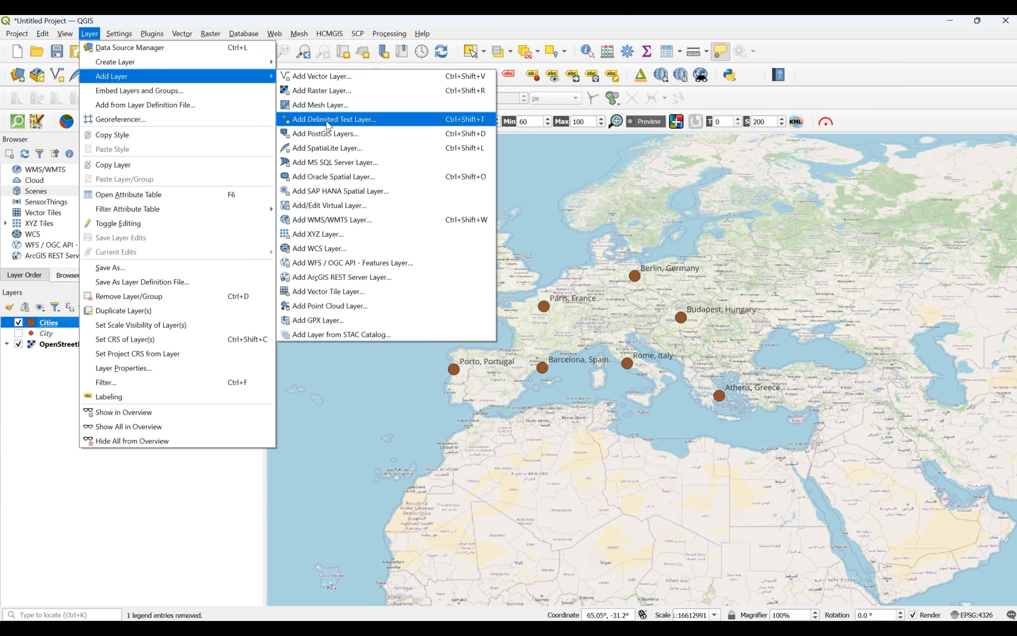
click(328, 120)
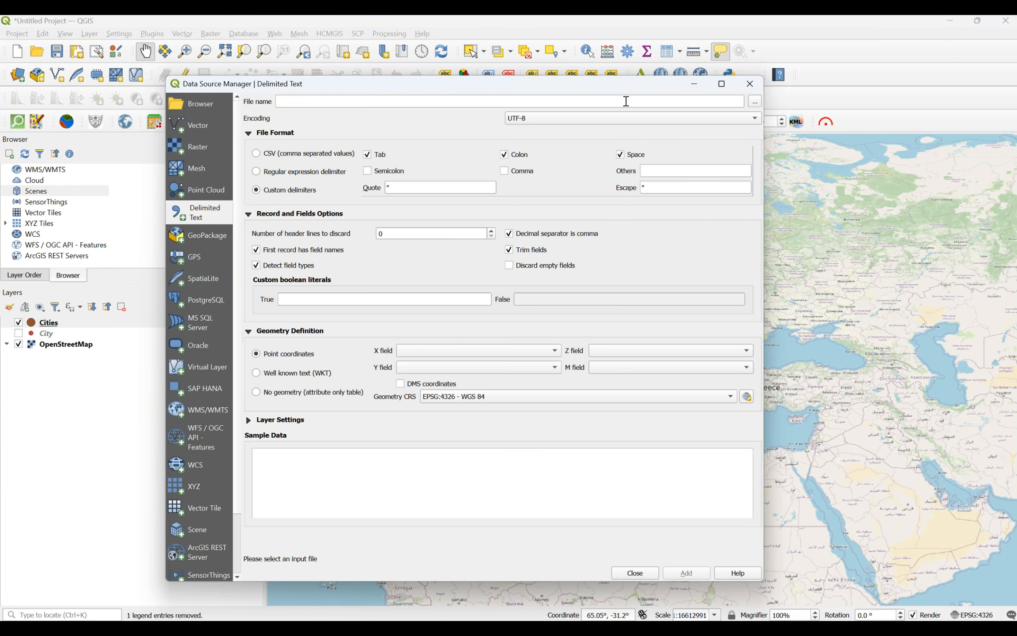
click(753, 105)
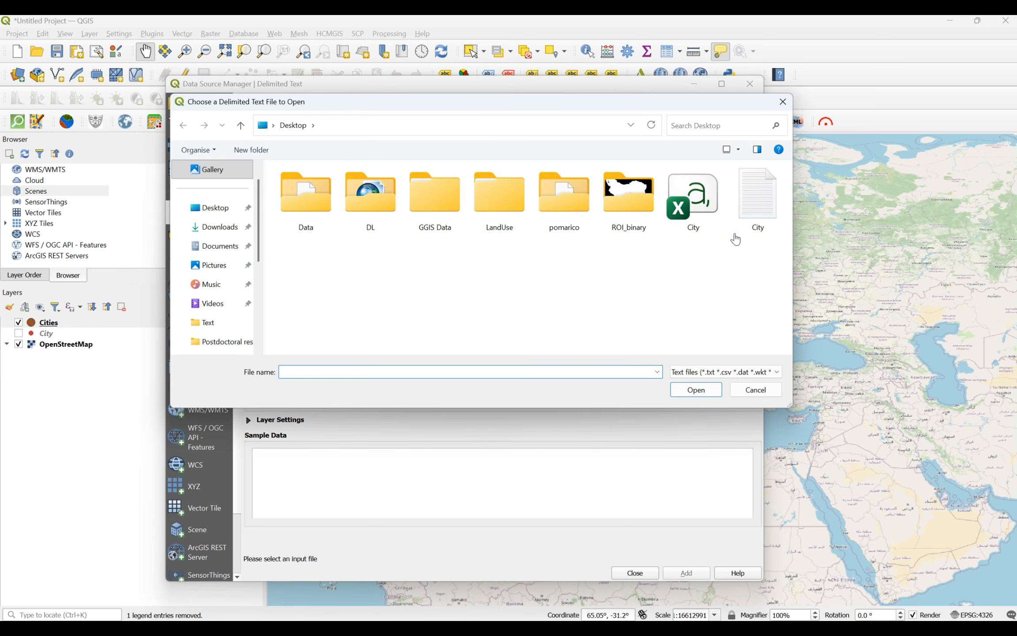
double_click(758, 196)
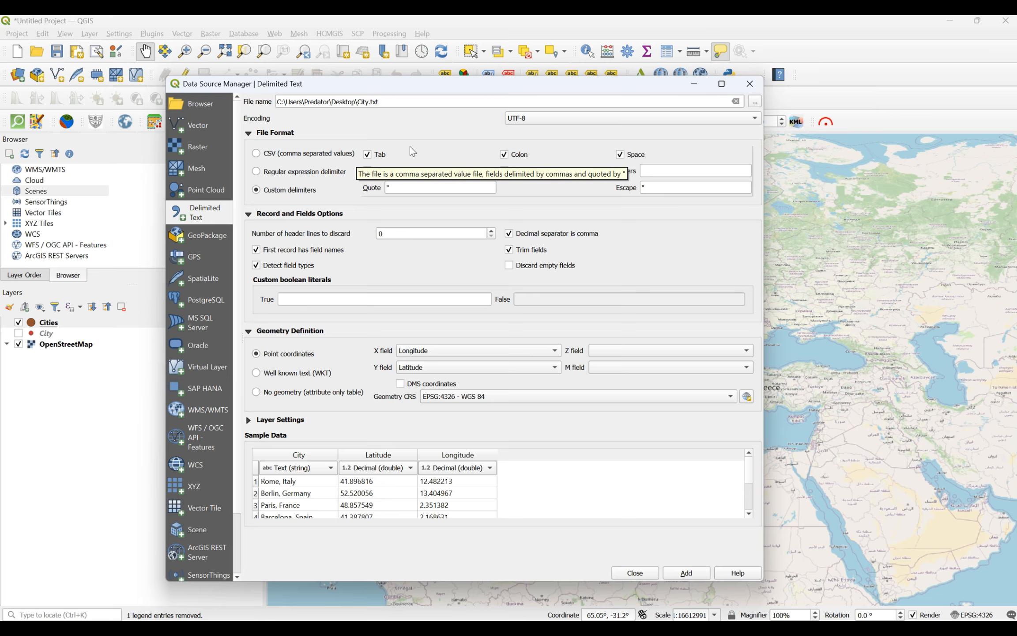
click(367, 155)
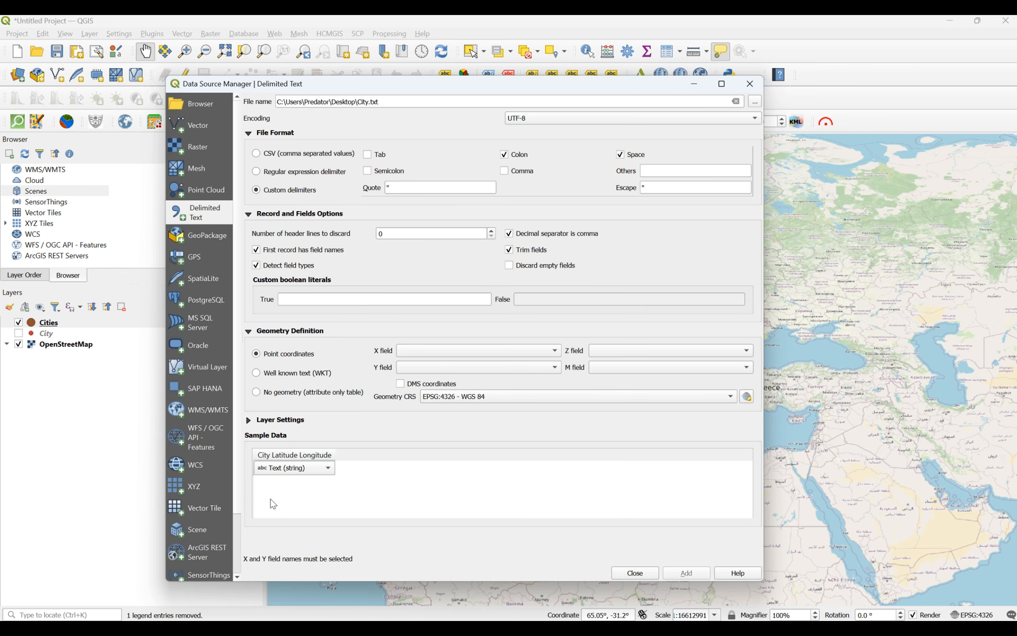
click(367, 154)
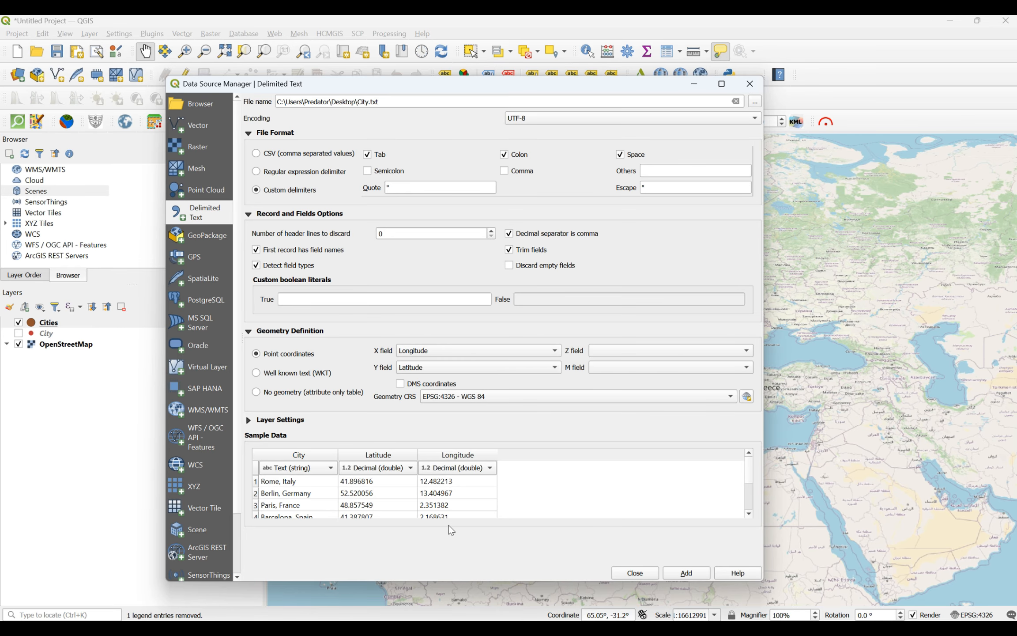
click(506, 156)
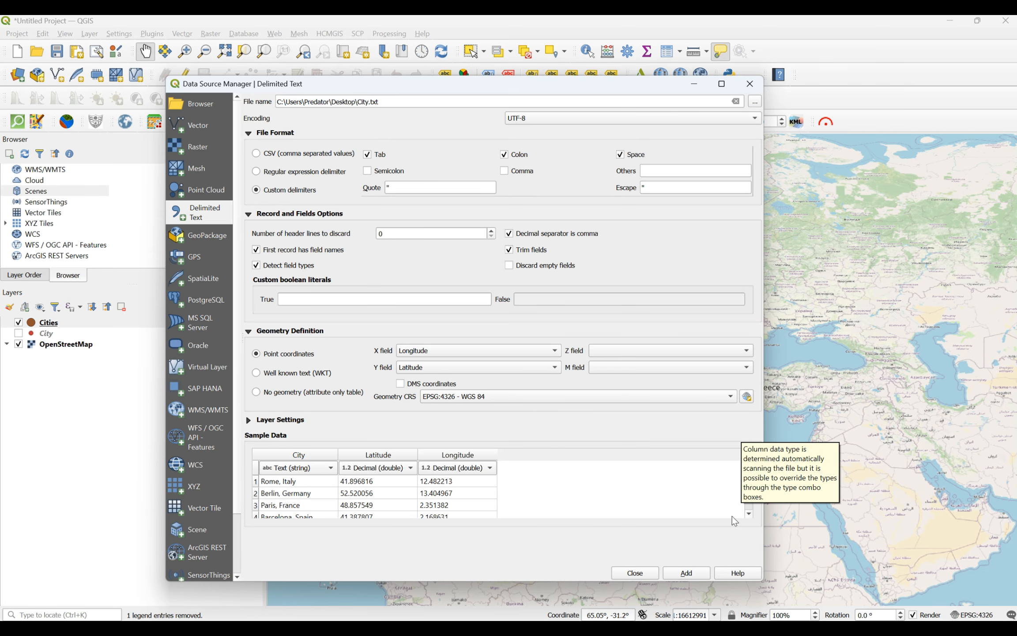
click(635, 573)
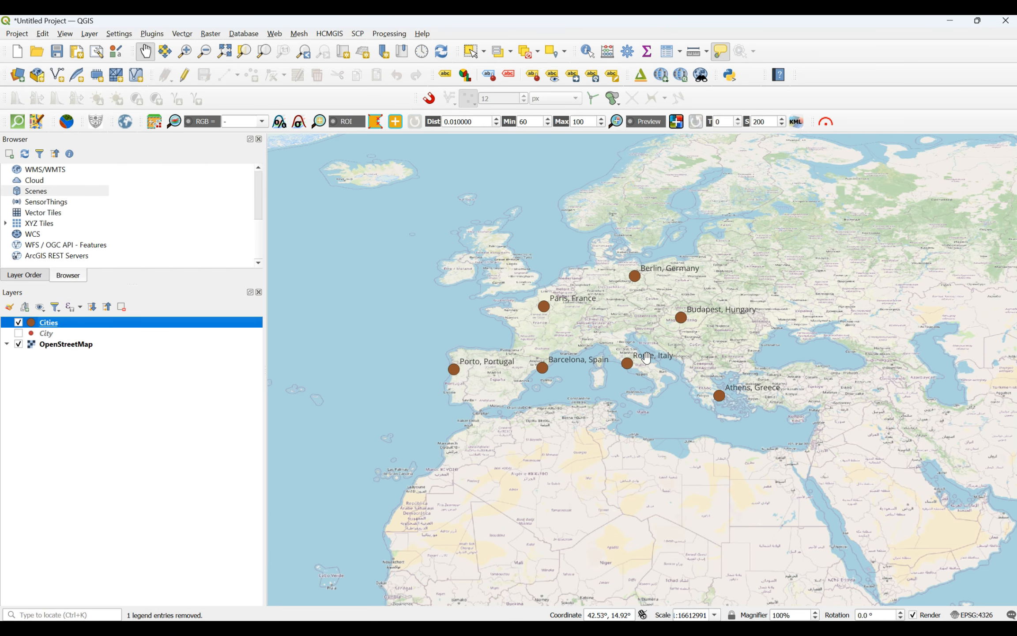